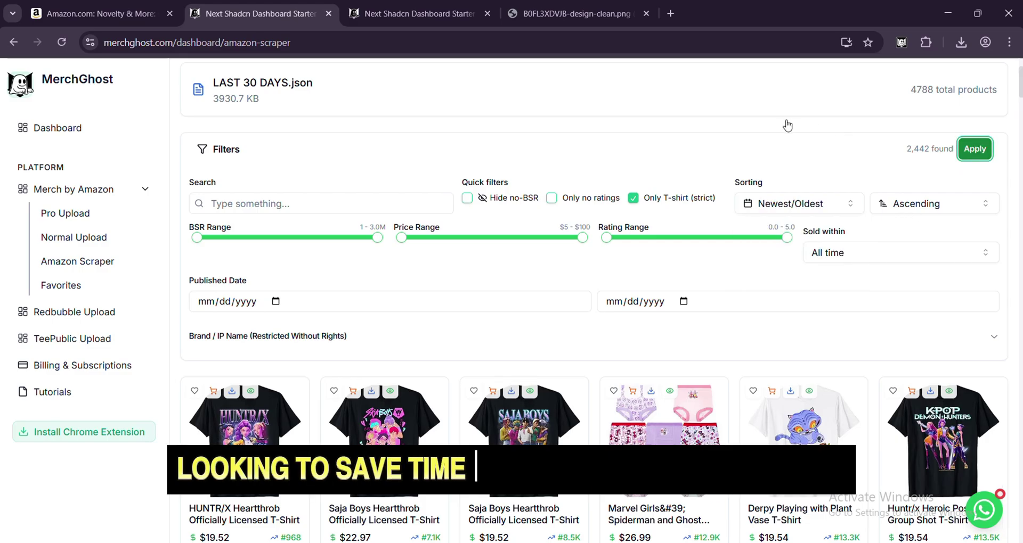
- Favorite the Groovy In My Fourth Grade Era shirt in the scraped product grid
{"action": "scroll", "coordinate": [674, 315], "scroll_direction": "down", "scroll_amount": 2}
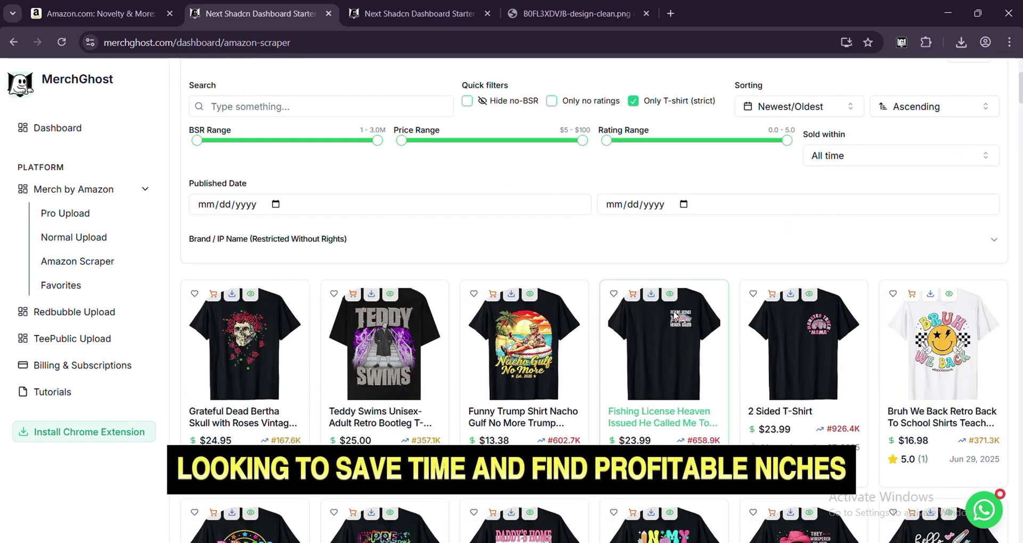
{"action": "scroll", "coordinate": [675, 316], "scroll_direction": "down", "scroll_amount": 5}
{"action": "scroll", "coordinate": [673, 314], "scroll_direction": "up", "scroll_amount": 3, "text": "ctrl"}
{"action": "scroll", "coordinate": [674, 315], "scroll_direction": "up", "scroll_amount": 2, "text": "ctrl"}
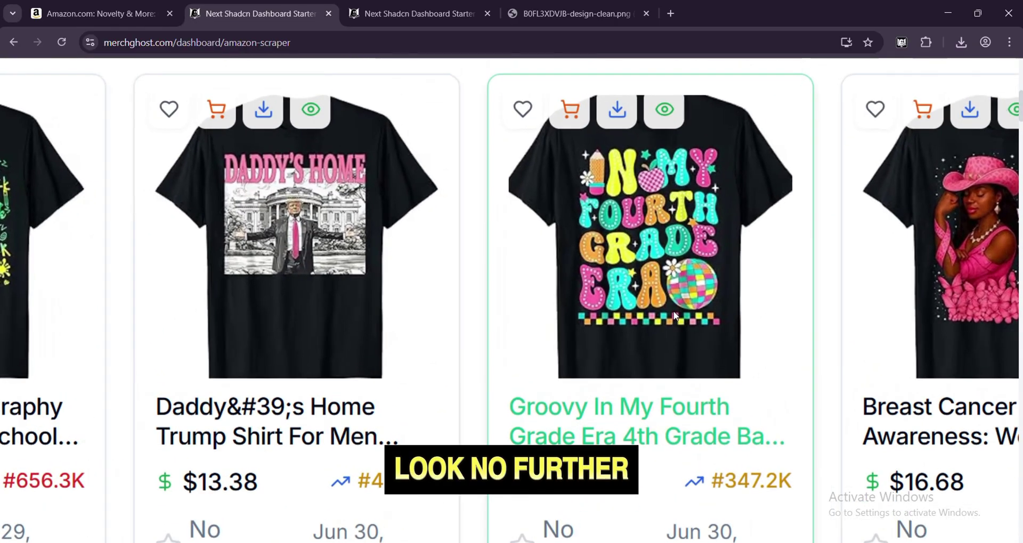
{"action": "scroll", "coordinate": [646, 329], "scroll_direction": "down", "scroll_amount": 5, "text": "ctrl"}
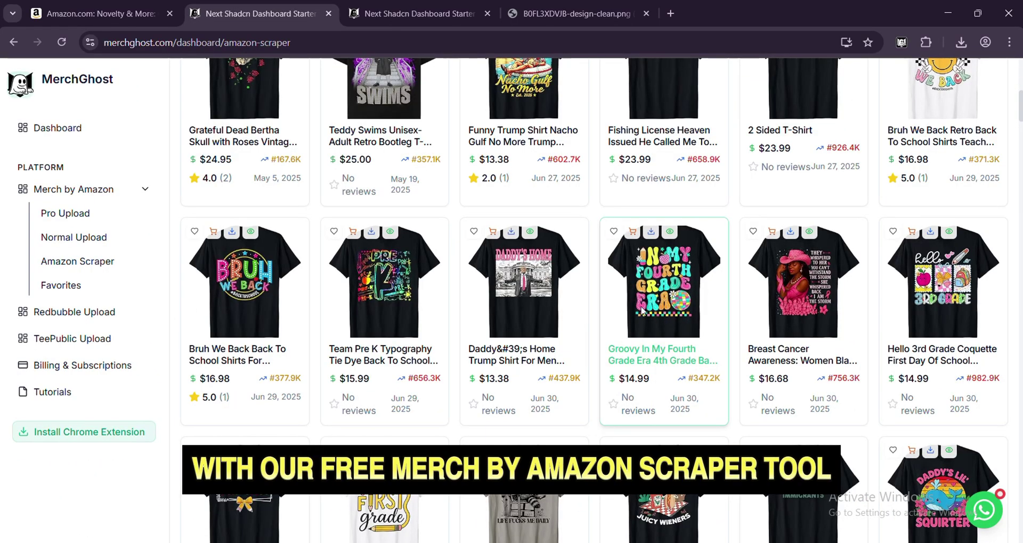
{"action": "left_click", "coordinate": [613, 231]}
- Favorite the Happy Fri-Yay teacher shirt
{"action": "scroll", "coordinate": [237, 295], "scroll_direction": "up", "scroll_amount": 2, "text": "ctrl"}
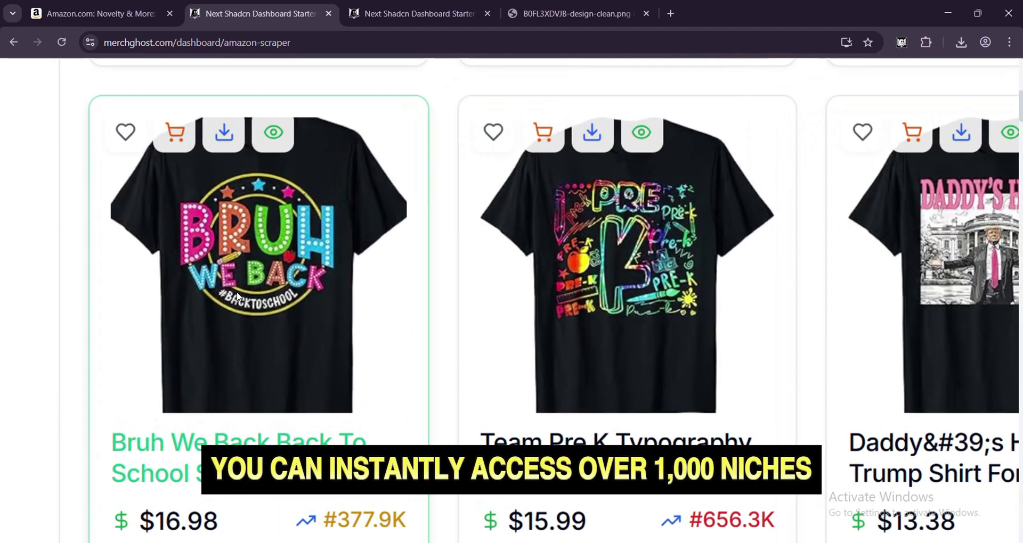
{"action": "scroll", "coordinate": [237, 296], "scroll_direction": "down", "scroll_amount": 2, "text": "ctrl"}
{"action": "scroll", "coordinate": [474, 355], "scroll_direction": "down", "scroll_amount": 3}
{"action": "scroll", "coordinate": [232, 308], "scroll_direction": "up", "scroll_amount": 6, "text": "ctrl"}
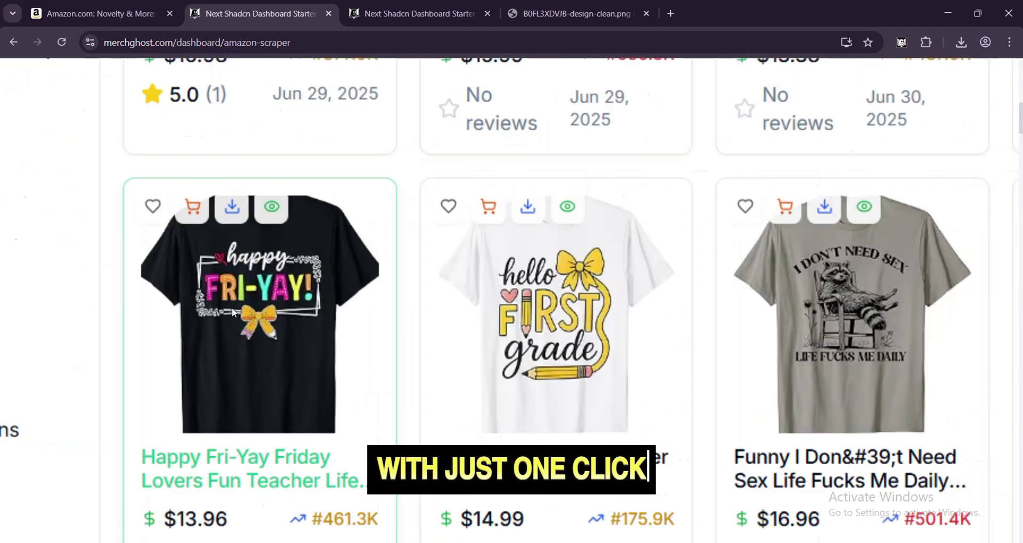
{"action": "scroll", "coordinate": [232, 308], "scroll_direction": "down", "scroll_amount": 1}
{"action": "left_click", "coordinate": [137, 166]}
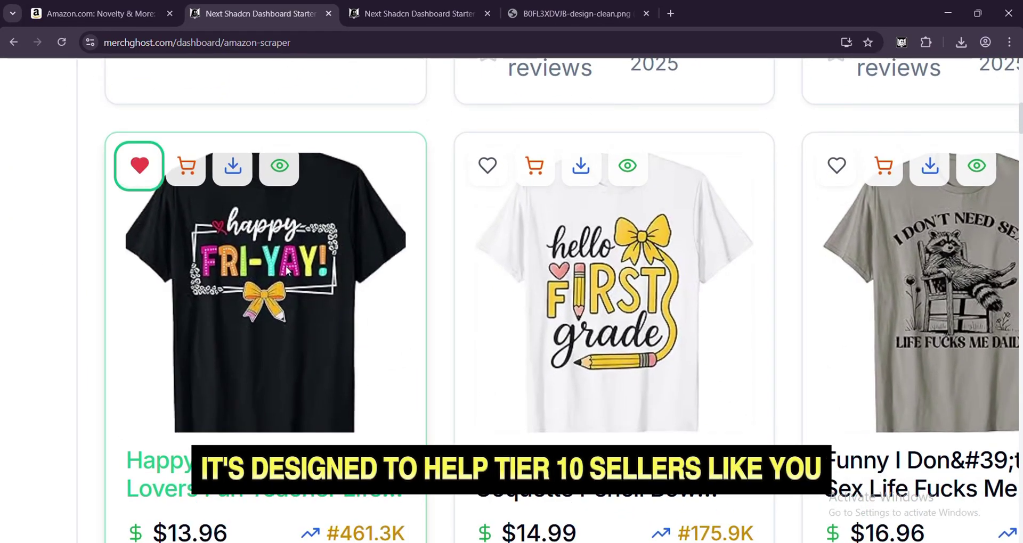
- Highlight the Hello First Grade shirt's #175.9K sales rank
{"action": "scroll", "coordinate": [286, 266], "scroll_direction": "down", "scroll_amount": 6, "text": "ctrl"}
{"action": "scroll", "coordinate": [401, 329], "scroll_direction": "up", "scroll_amount": 5, "text": "ctrl"}
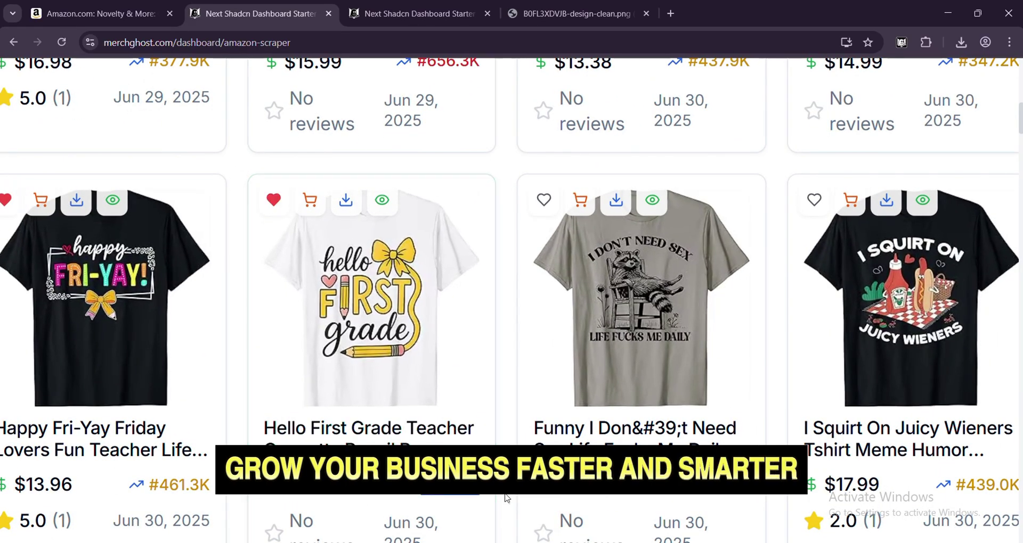
{"action": "double_click", "coordinate": [437, 479]}
{"action": "scroll", "coordinate": [436, 480], "scroll_direction": "down", "scroll_amount": 5, "text": "ctrl"}
{"action": "scroll", "coordinate": [690, 425], "scroll_direction": "down", "scroll_amount": 4}
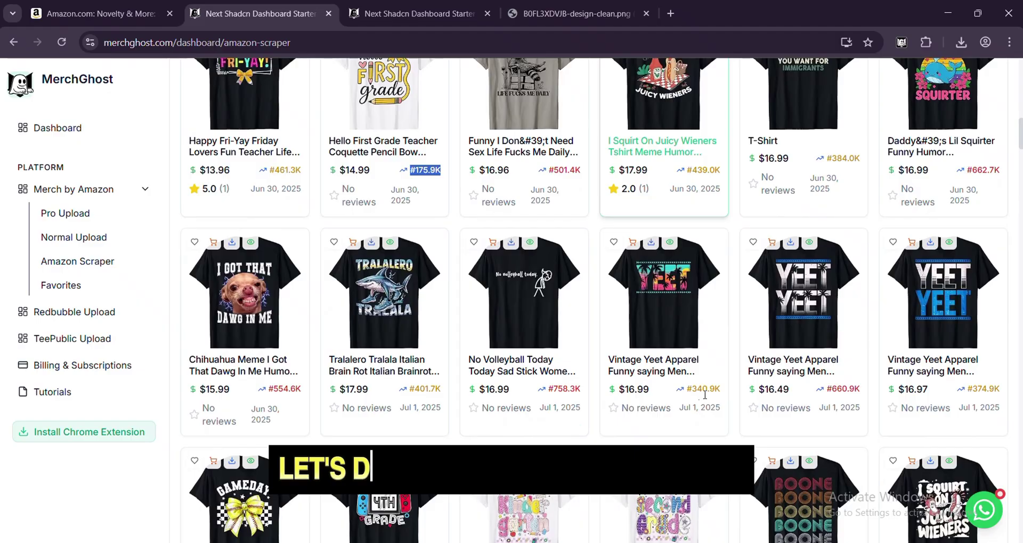
{"action": "scroll", "coordinate": [713, 378], "scroll_direction": "up", "scroll_amount": 2}
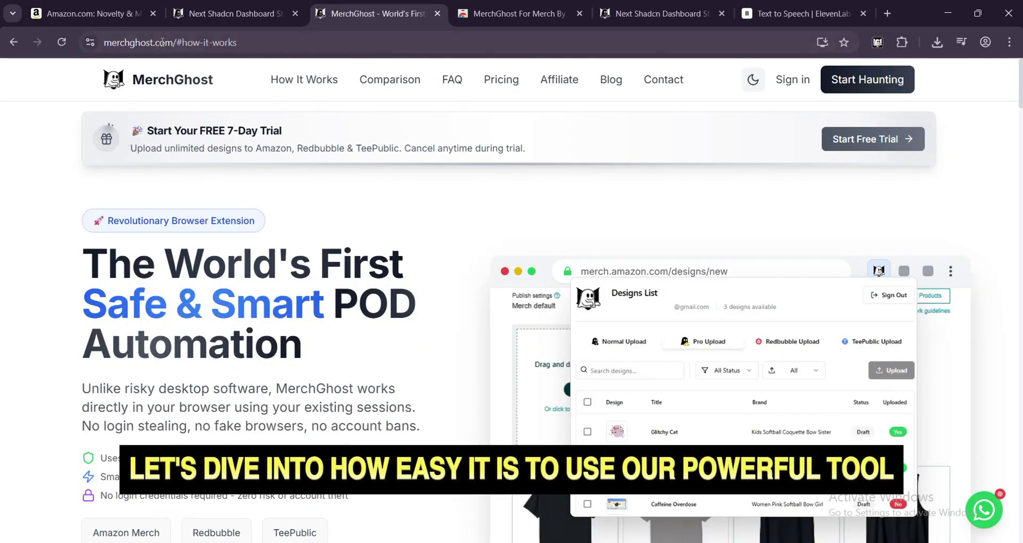
- Scroll the merchghost.com homepage down to the Download Extension option and highlight it
{"action": "left_click_drag", "start_coordinate": [169, 44], "coordinate": [116, 43]}
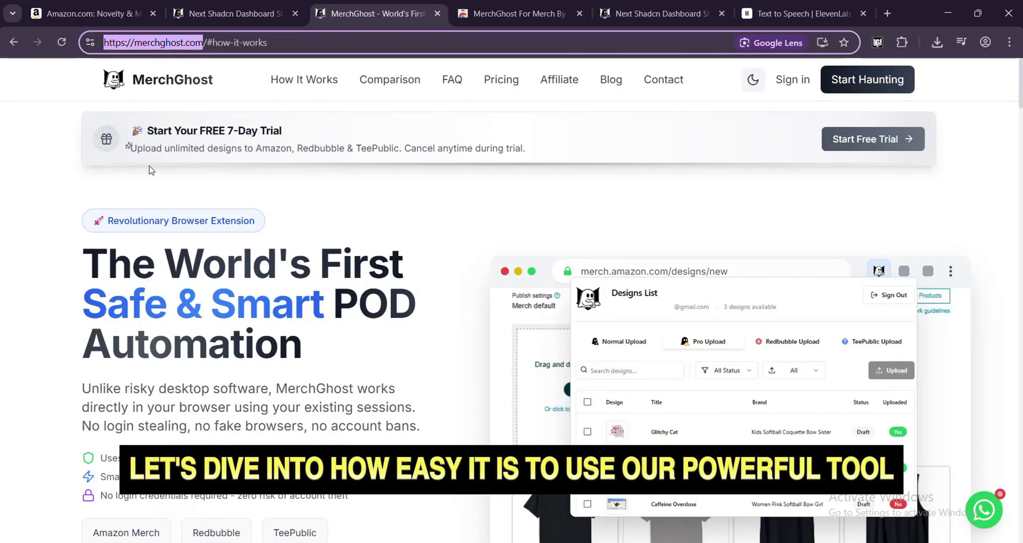
{"action": "left_click", "coordinate": [207, 283]}
{"action": "scroll", "coordinate": [206, 283], "scroll_direction": "down", "scroll_amount": 1}
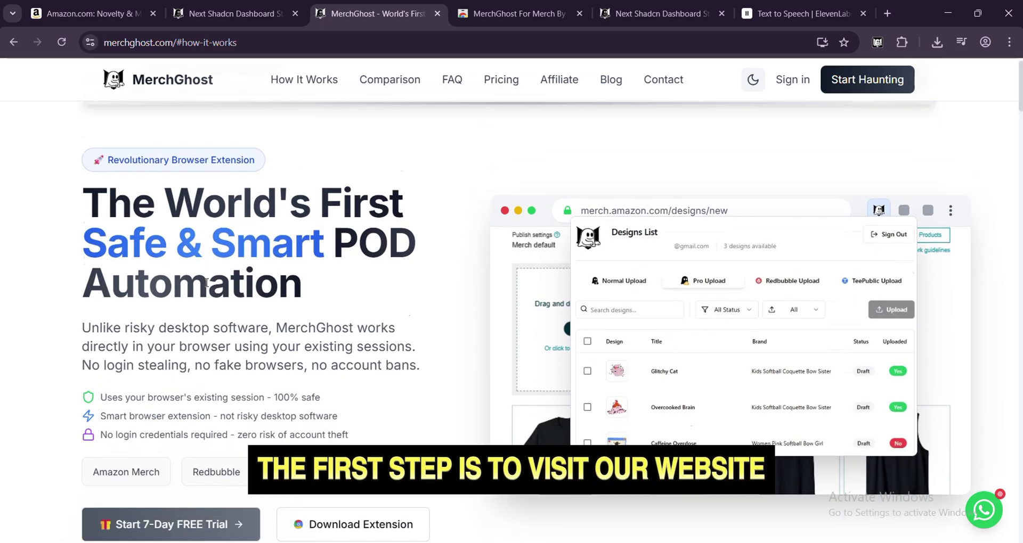
{"action": "scroll", "coordinate": [206, 283], "scroll_direction": "down", "scroll_amount": 3}
{"action": "triple_click", "coordinate": [362, 377]}
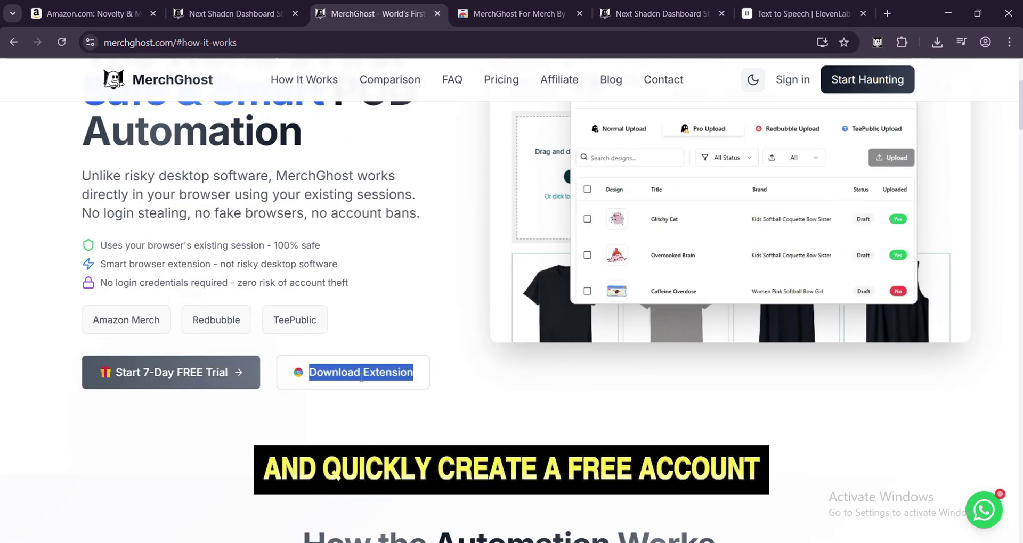
- Add the MerchGhost For Merch extension to Chrome, then open its toolbar panel's scraper stats
{"action": "left_click", "coordinate": [373, 383]}
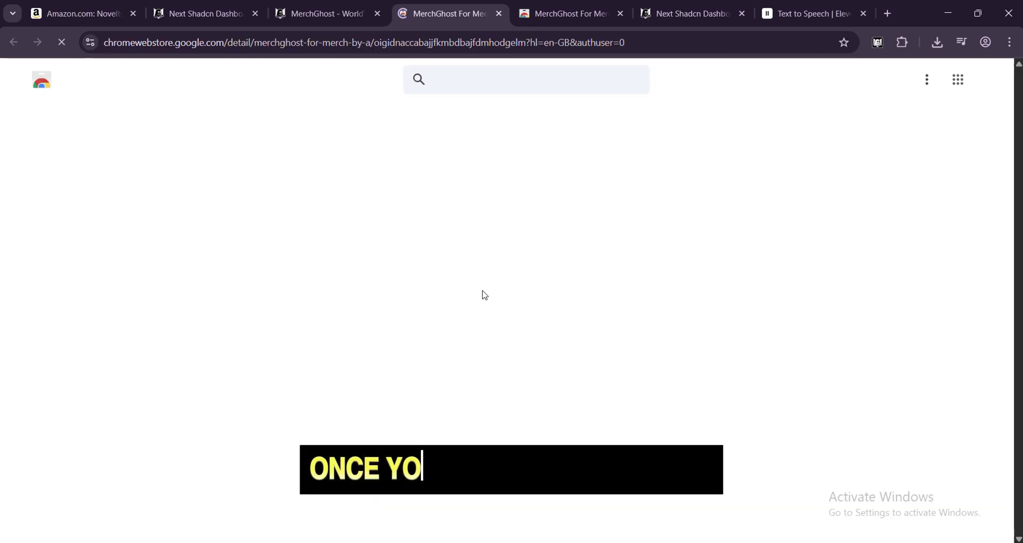
{"action": "left_click", "coordinate": [790, 163]}
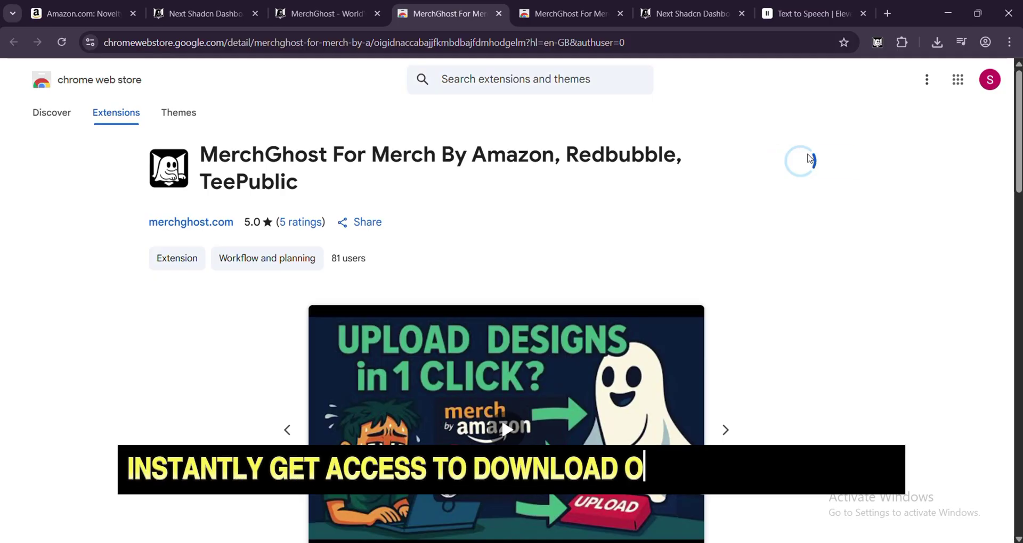
{"action": "left_click", "coordinate": [557, 169]}
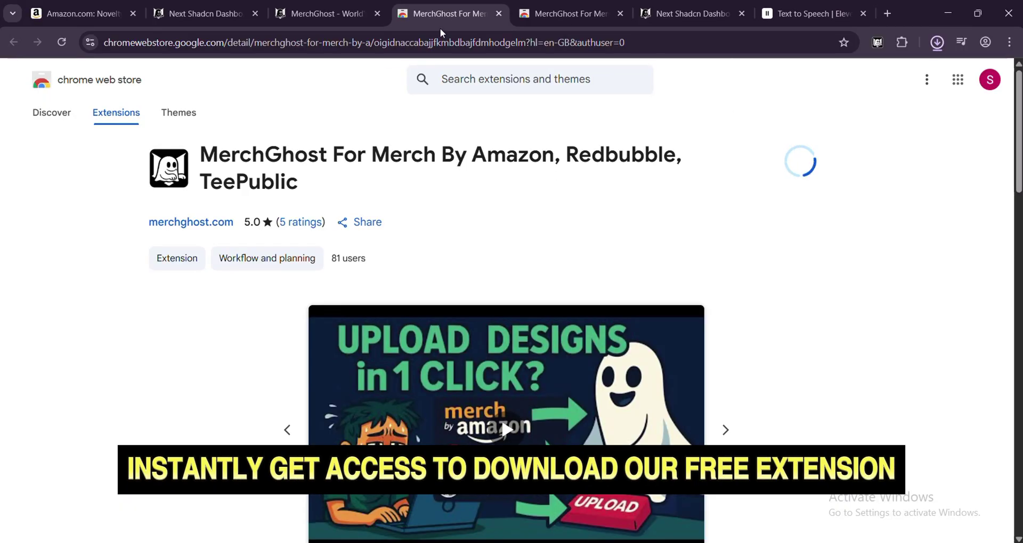
{"action": "left_click", "coordinate": [877, 42]}
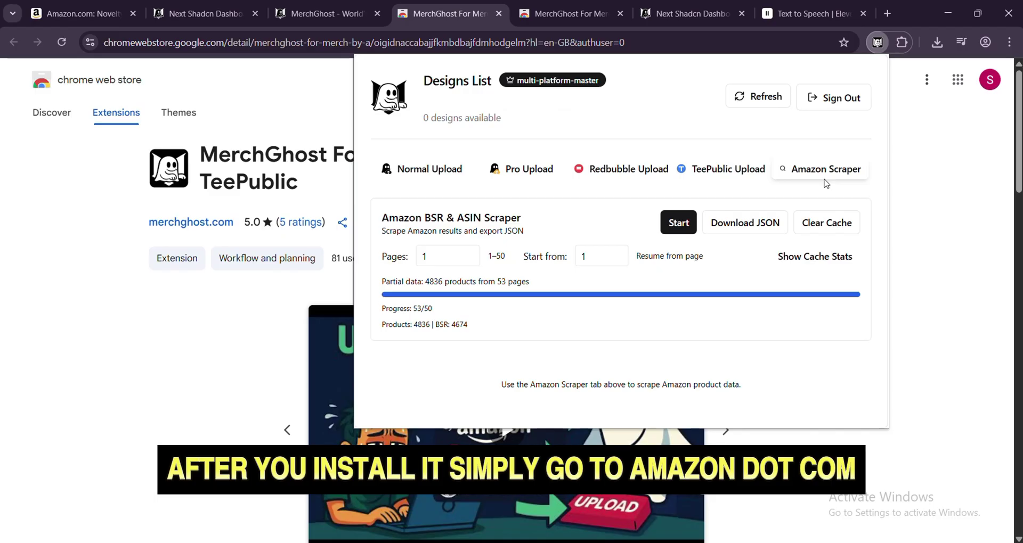
{"action": "left_click", "coordinate": [815, 257]}
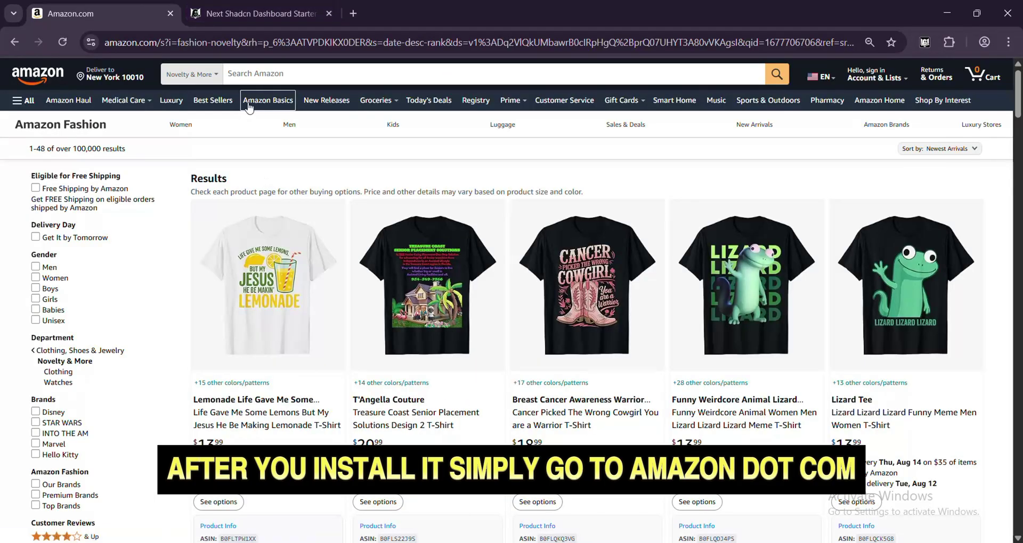
- Search Amazon for 'sCHOOL SHIR'
{"action": "left_click", "coordinate": [261, 75]}
{"action": "type", "text": "s"}
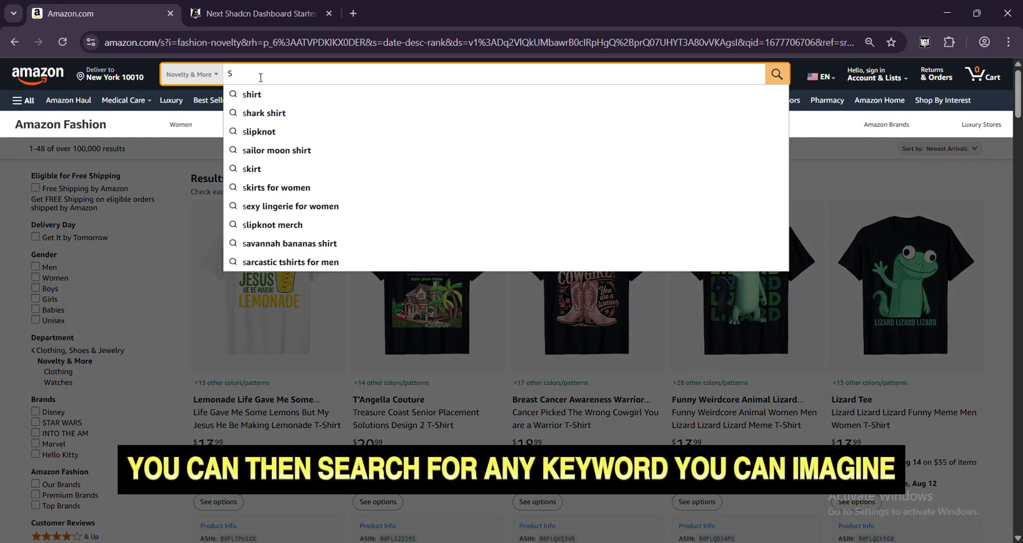
{"action": "type", "text": "CHOOL SHIR"}
{"action": "key", "text": "Return"}
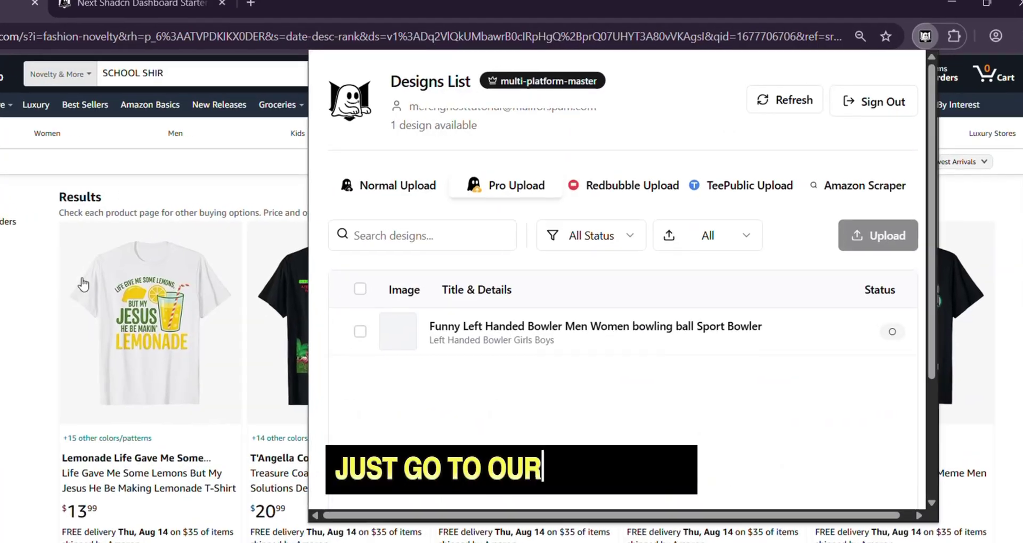
- Switch the MerchGhost popup from its designs list to the Amazon Scraper tab
{"action": "left_click", "coordinate": [879, 186]}
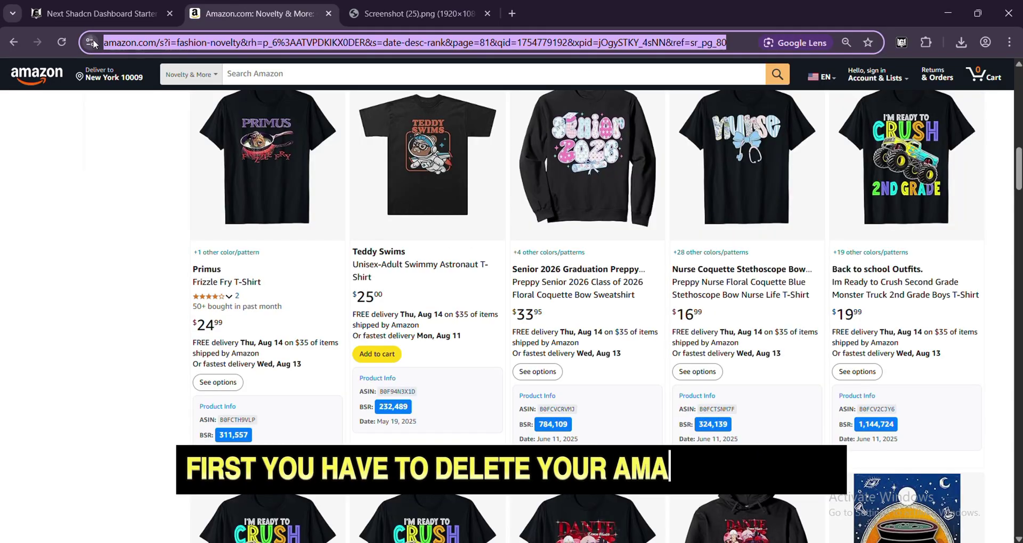
- Review amazon.com's stored cookies and site data from the site information menu
{"action": "left_click", "coordinate": [91, 42]}
{"action": "left_click", "coordinate": [177, 126]}
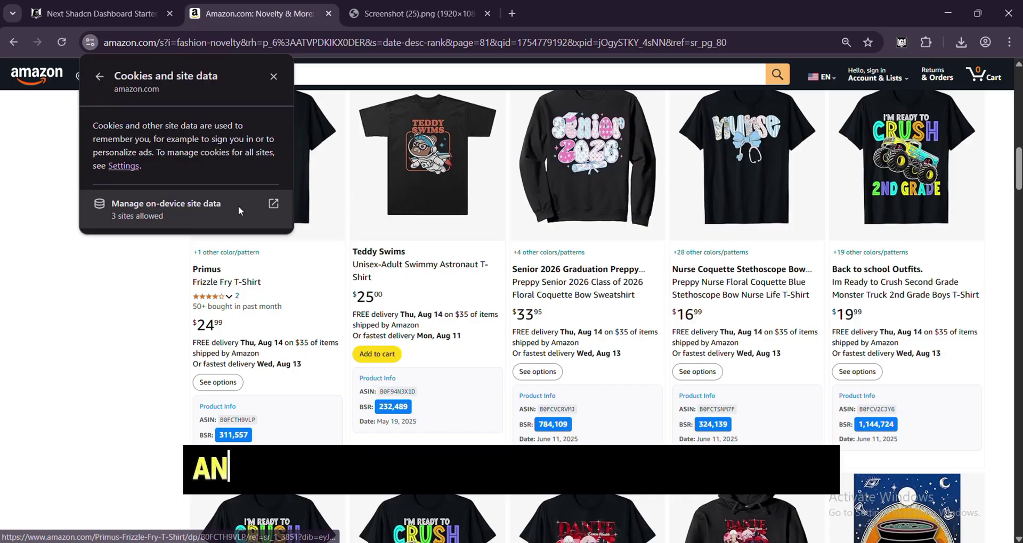
{"action": "left_click", "coordinate": [264, 209]}
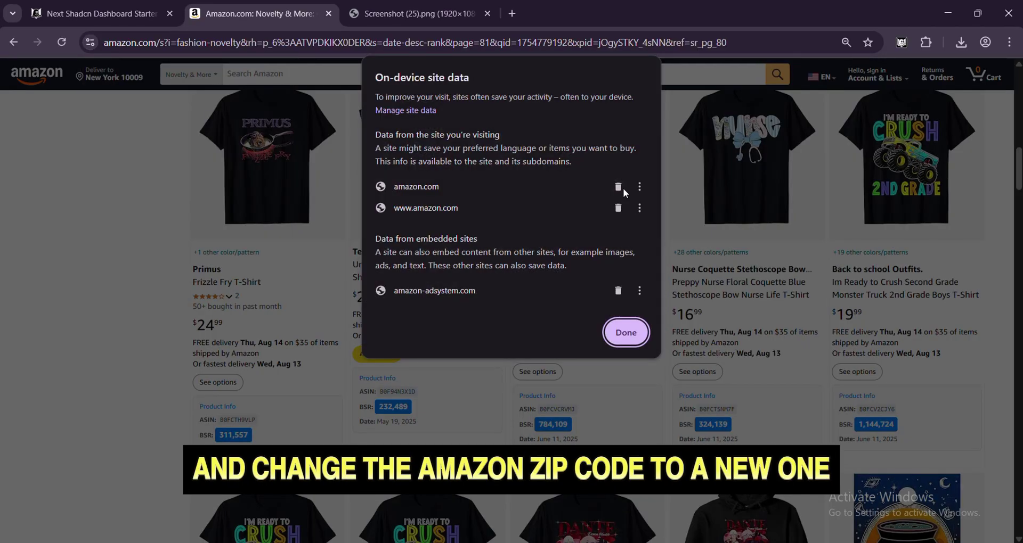
{"action": "left_click", "coordinate": [626, 332]}
- Try zip code 10115 in the location chooser, clear it and close the chooser
{"action": "left_click", "coordinate": [109, 73]}
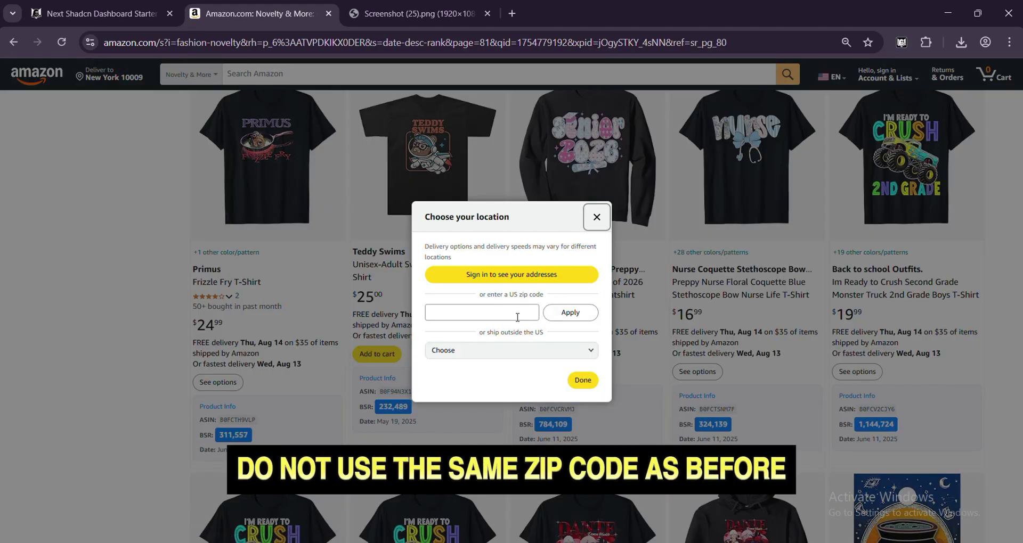
{"action": "left_click", "coordinate": [518, 317]}
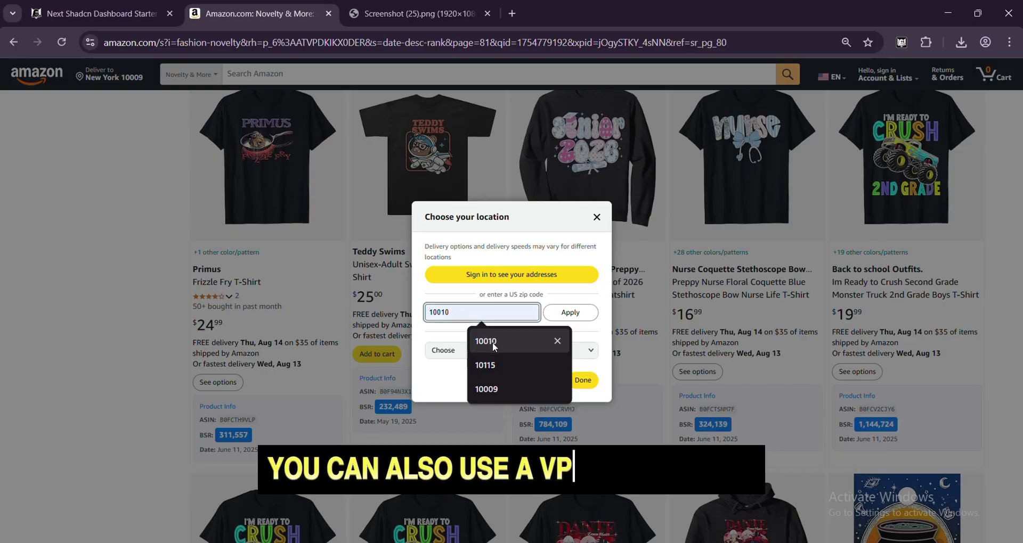
{"action": "left_click", "coordinate": [494, 365]}
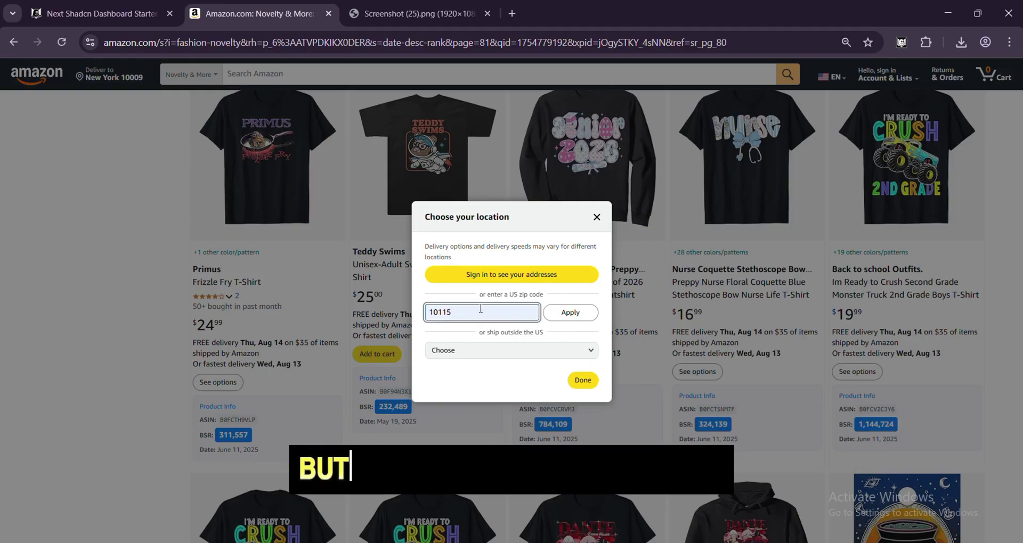
{"action": "key", "text": "BackSpace"}
{"action": "key", "text": "BackSpace"}
{"action": "key", "text": "BackSpace"}
{"action": "key", "text": "BackSpace"}
{"action": "key", "text": "BackSpace"}
{"action": "left_click", "coordinate": [61, 150]}
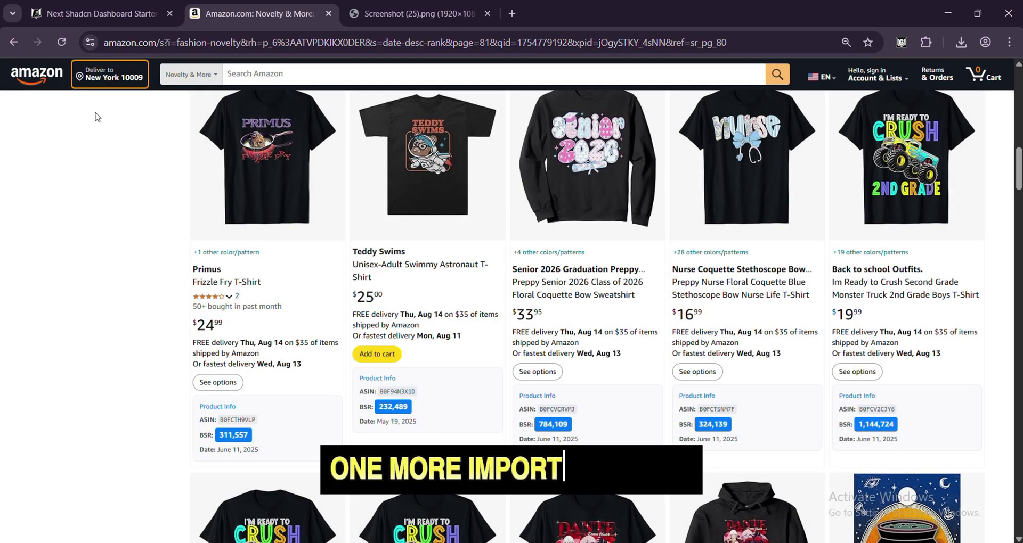
- Set the Amazon delivery zip code to 10010 and close the location dialog
{"action": "scroll", "coordinate": [96, 114], "scroll_direction": "up", "scroll_amount": 8}
{"action": "scroll", "coordinate": [268, 116], "scroll_direction": "down", "scroll_amount": 8}
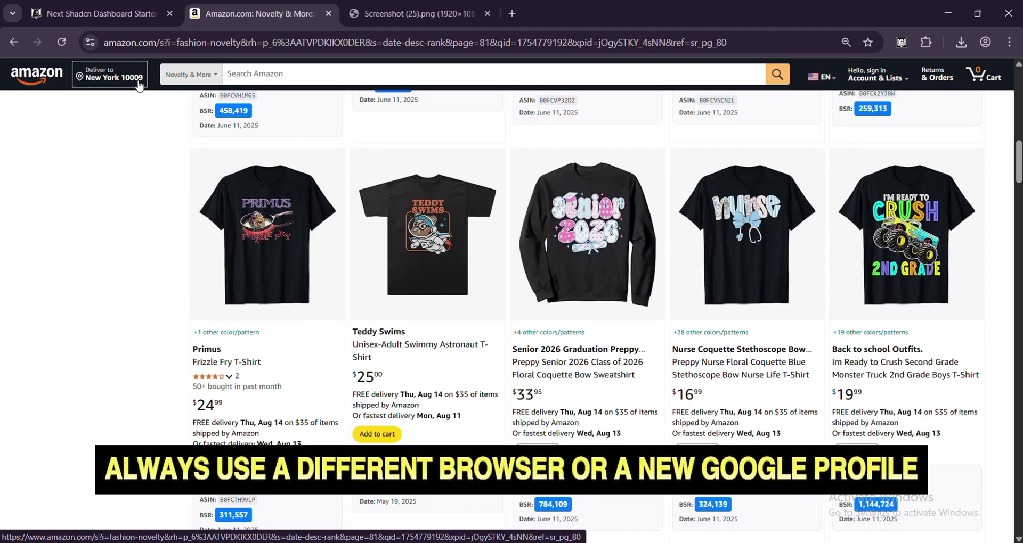
{"action": "left_click", "coordinate": [132, 76]}
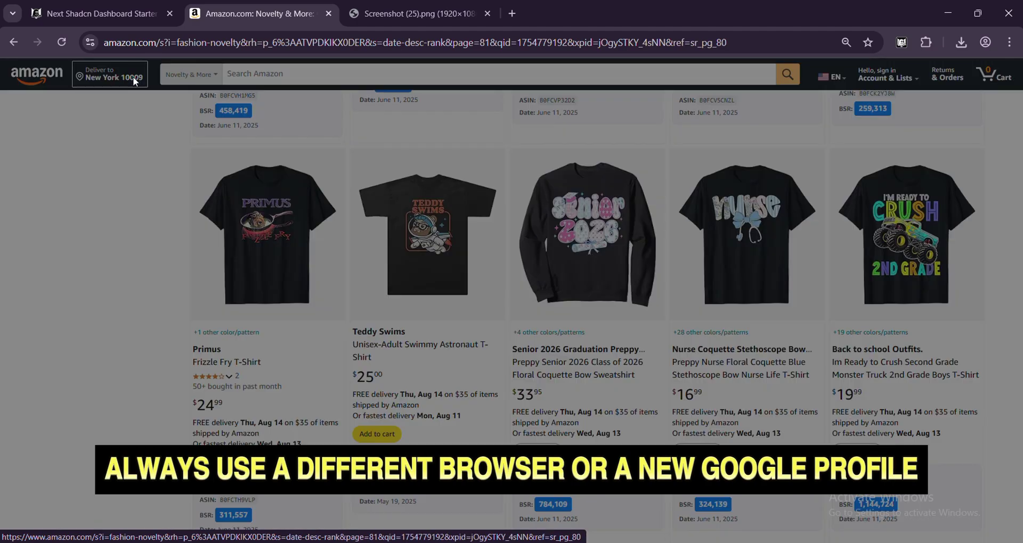
{"action": "left_click", "coordinate": [493, 337]}
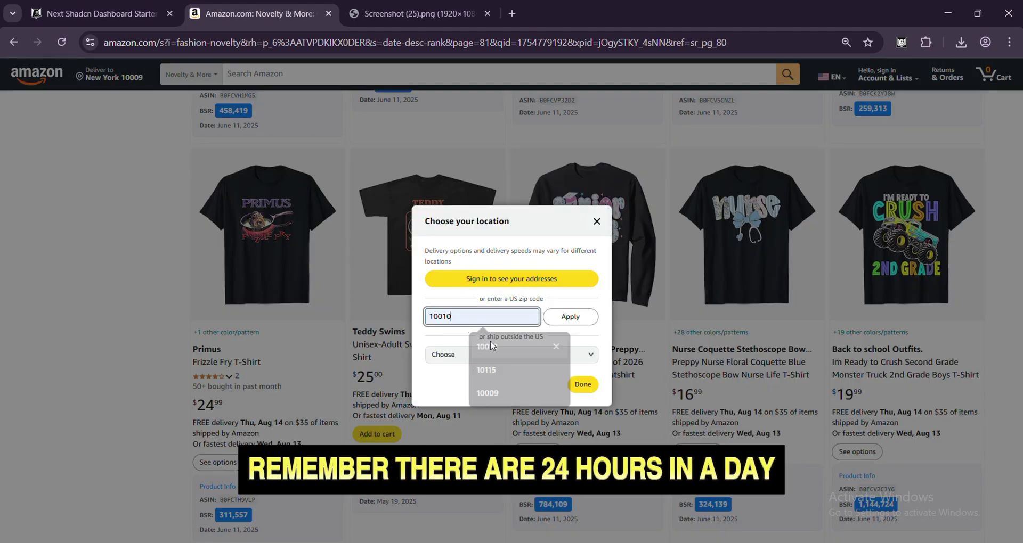
{"action": "left_click", "coordinate": [596, 222]}
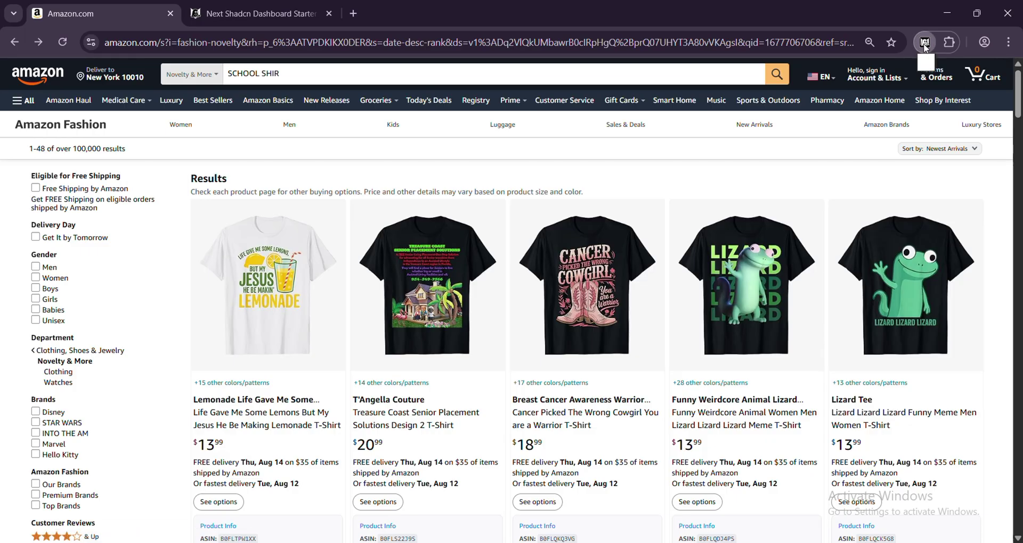
- Start a 50-page scrape from the MerchGhost popup's Amazon Scraper panel
{"action": "left_click", "coordinate": [915, 50]}
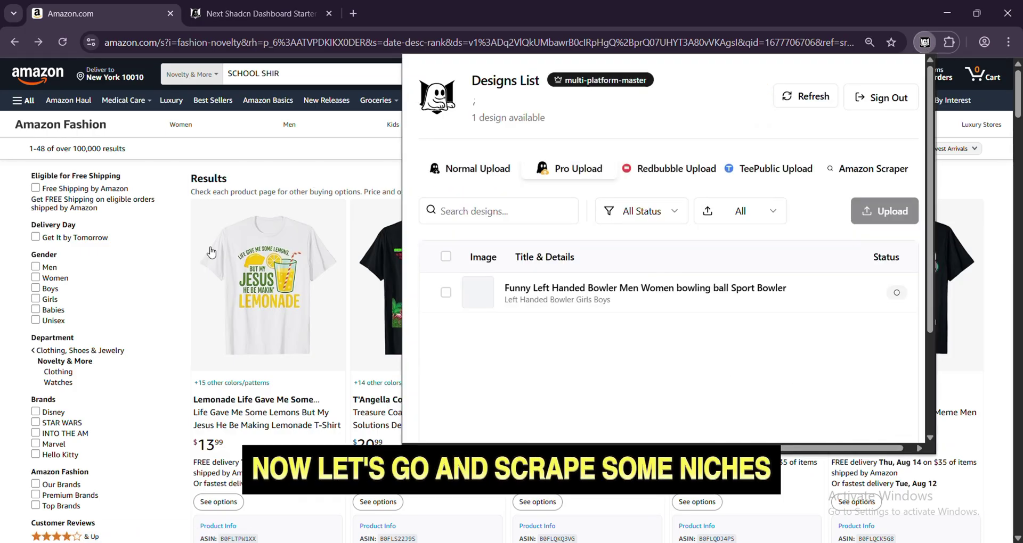
{"action": "left_click", "coordinate": [882, 169]}
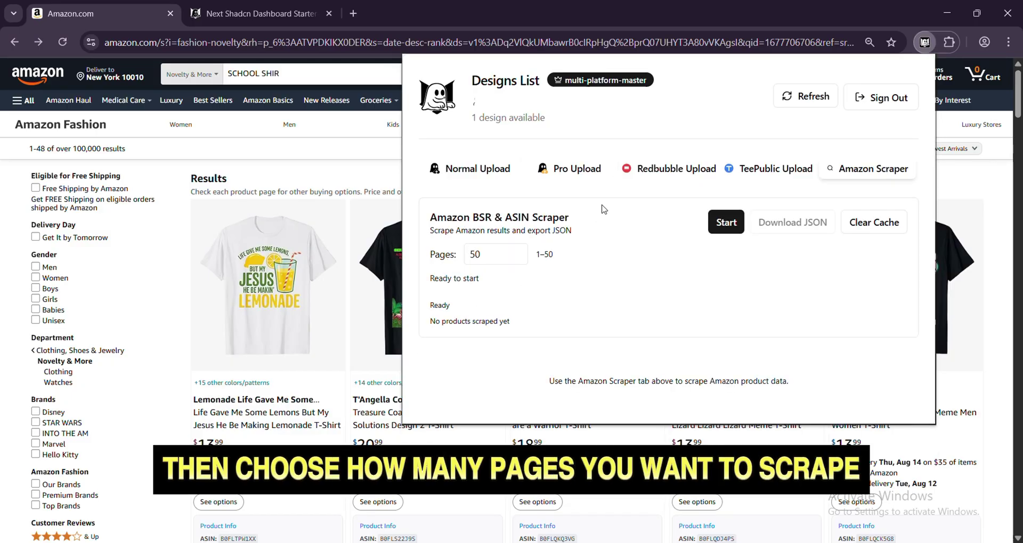
{"action": "left_click", "coordinate": [725, 223]}
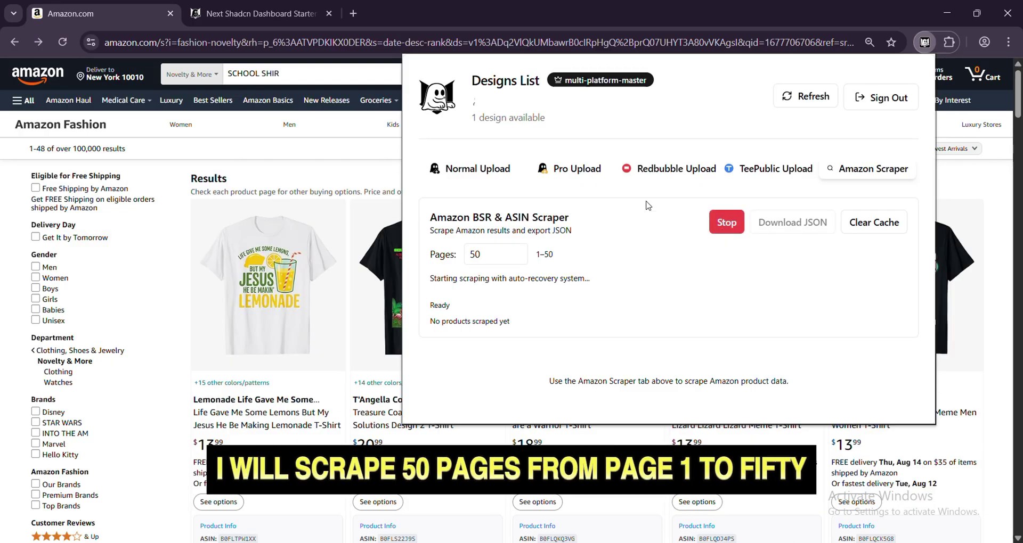
- Select the Pages value while the scrape runs to 2346 saved products, 2267 with BSR
{"action": "double_click", "coordinate": [483, 253]}
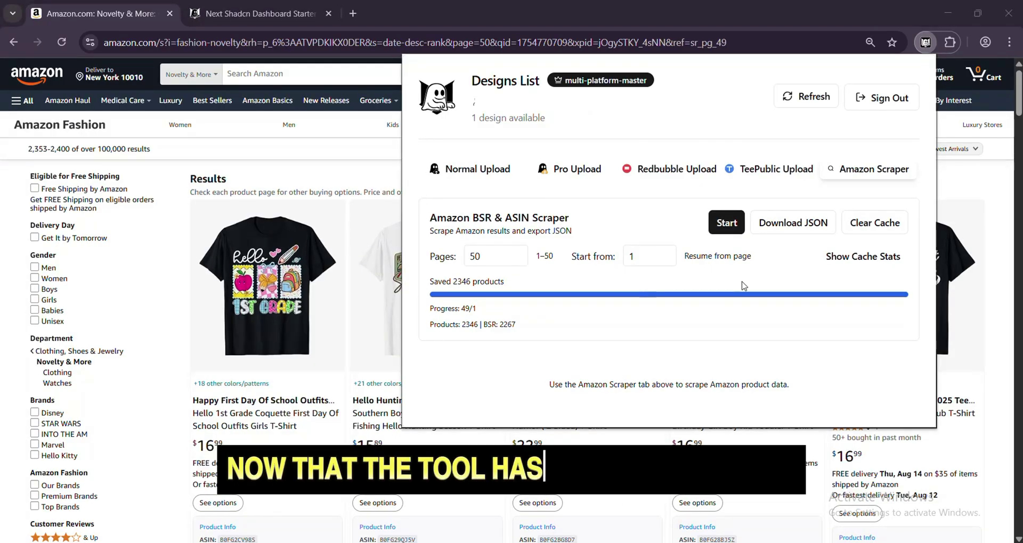
- Show cache stats and highlight the 4788/4628 product counts and resume-from-page-51 status
{"action": "left_click_drag", "start_coordinate": [811, 253], "coordinate": [905, 256]}
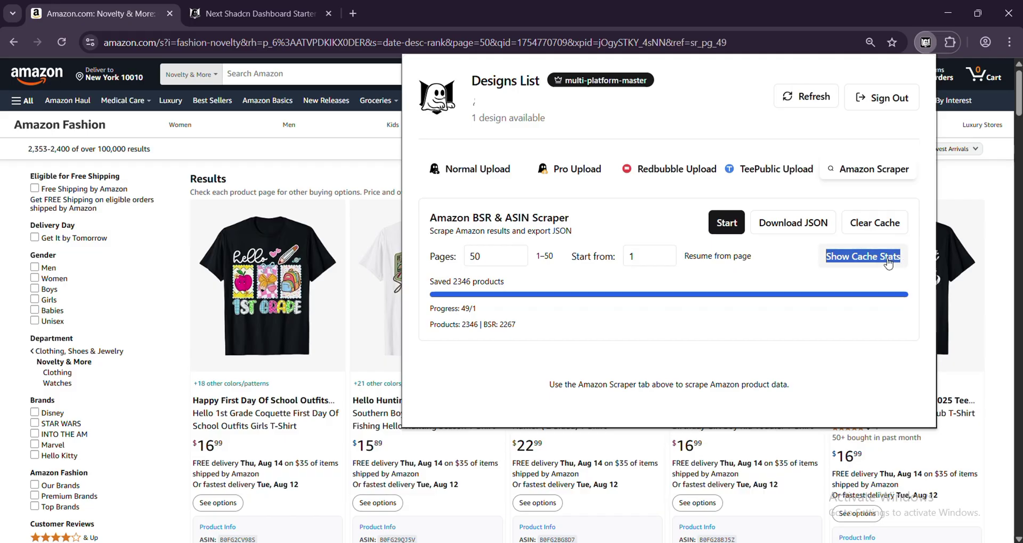
{"action": "left_click", "coordinate": [863, 256]}
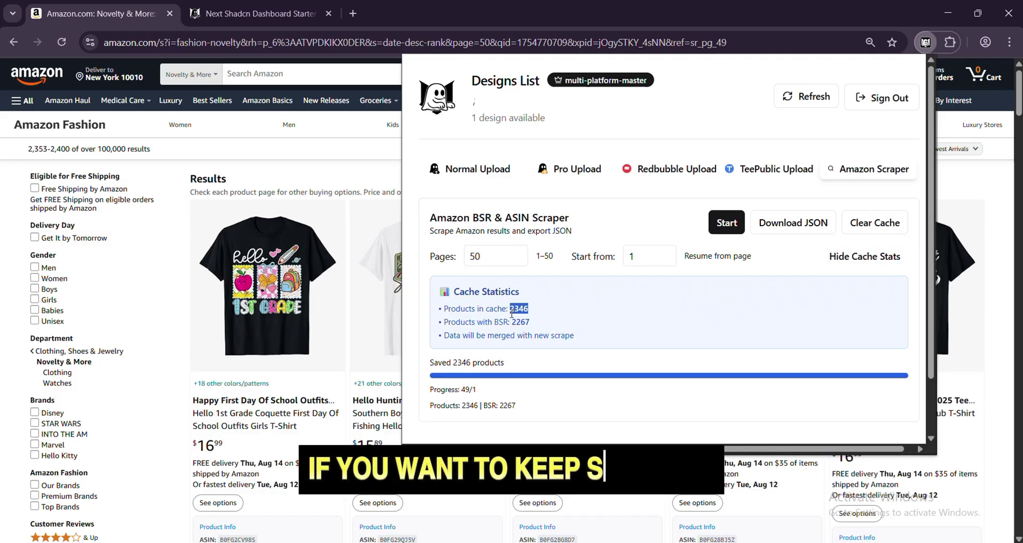
{"action": "left_click_drag", "start_coordinate": [510, 322], "coordinate": [530, 322]}
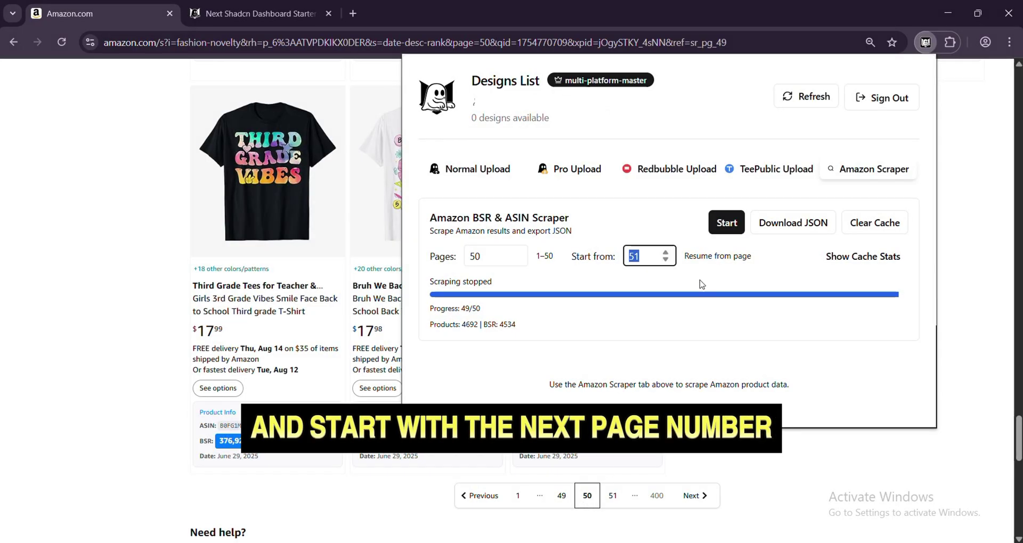
{"action": "left_click", "coordinate": [846, 259]}
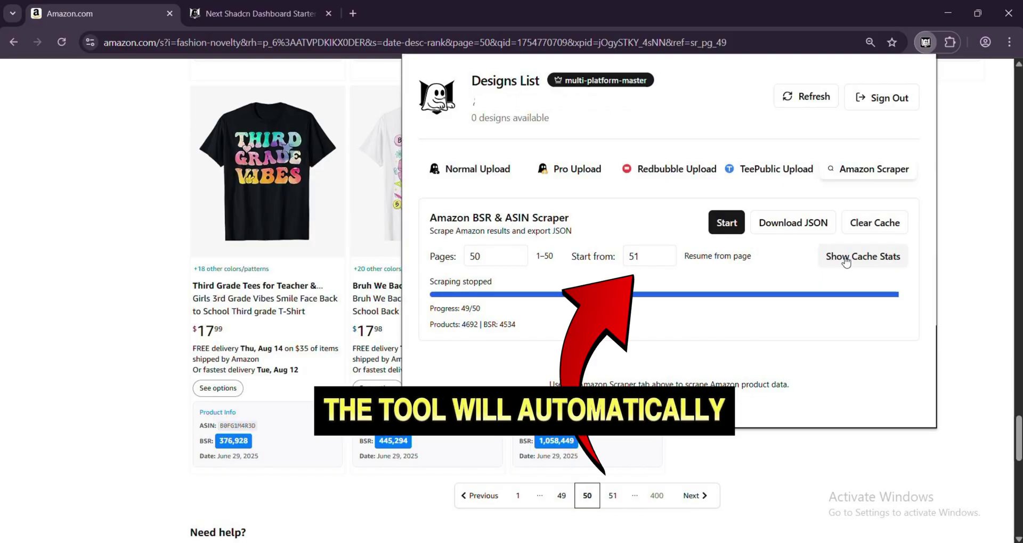
{"action": "left_click", "coordinate": [845, 259]}
{"action": "left_click_drag", "start_coordinate": [478, 309], "coordinate": [559, 333]}
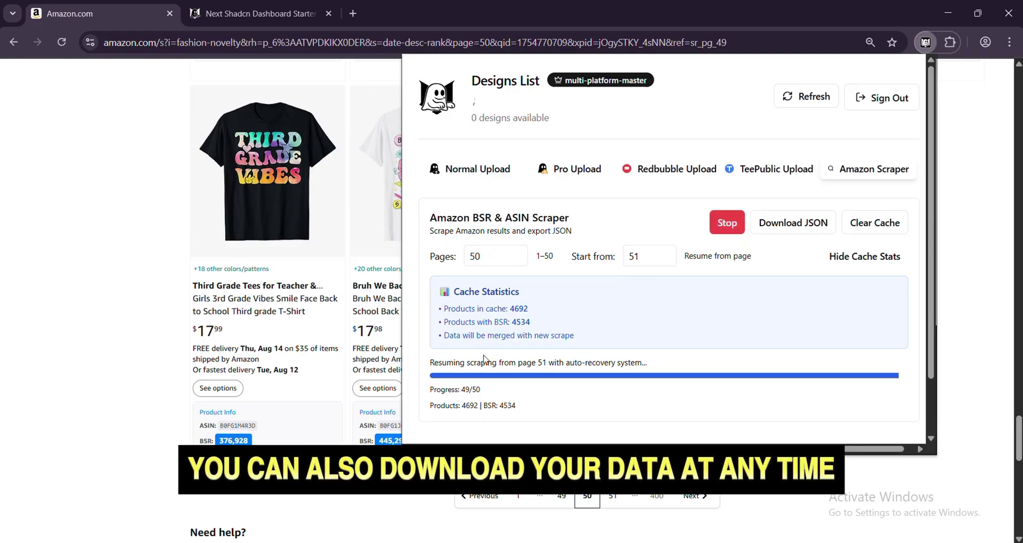
{"action": "left_click_drag", "start_coordinate": [423, 367], "coordinate": [636, 362]}
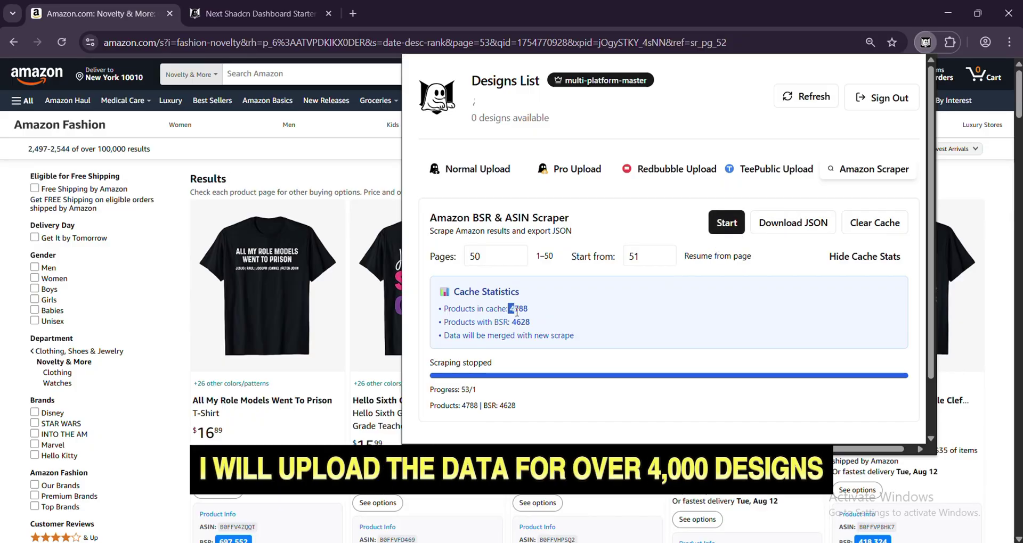
- Export the scraped products as LAST 30 DAYS.json and go to MerchGhost's Amazon Scraper page
{"action": "left_click", "coordinate": [792, 223]}
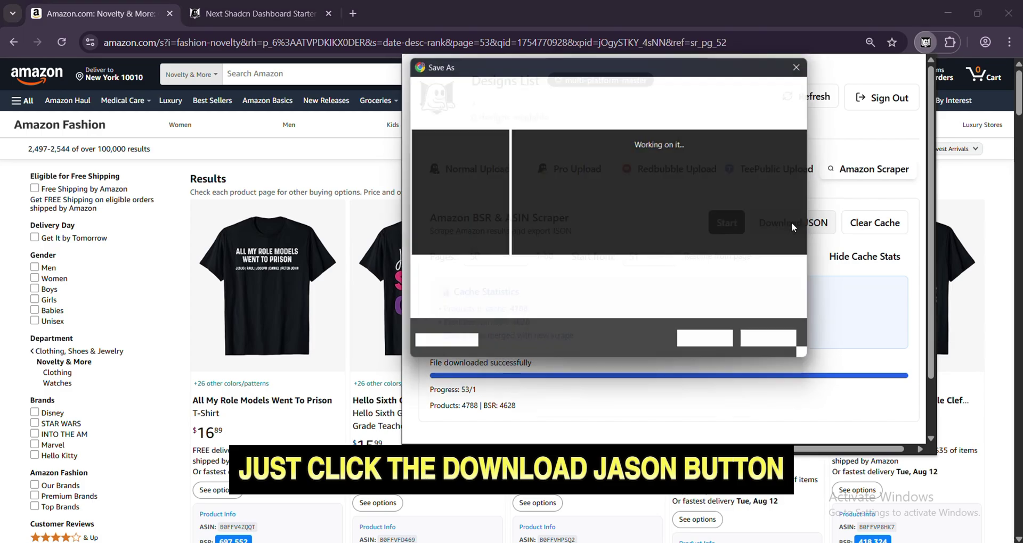
{"action": "type", "text": "LAST 10 [1951]"}
{"action": "key", "text": "Return"}
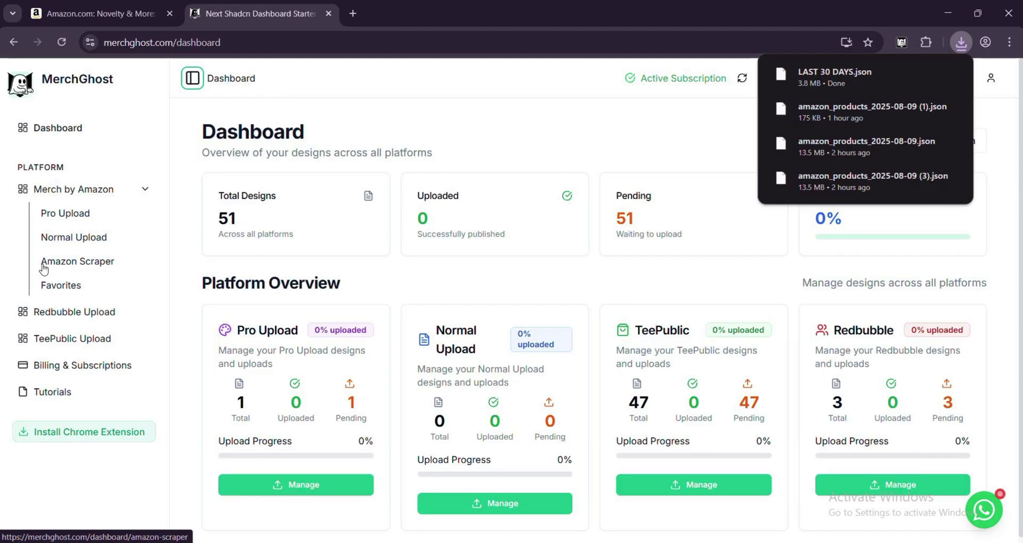
{"action": "left_click_drag", "start_coordinate": [43, 269], "coordinate": [86, 277]}
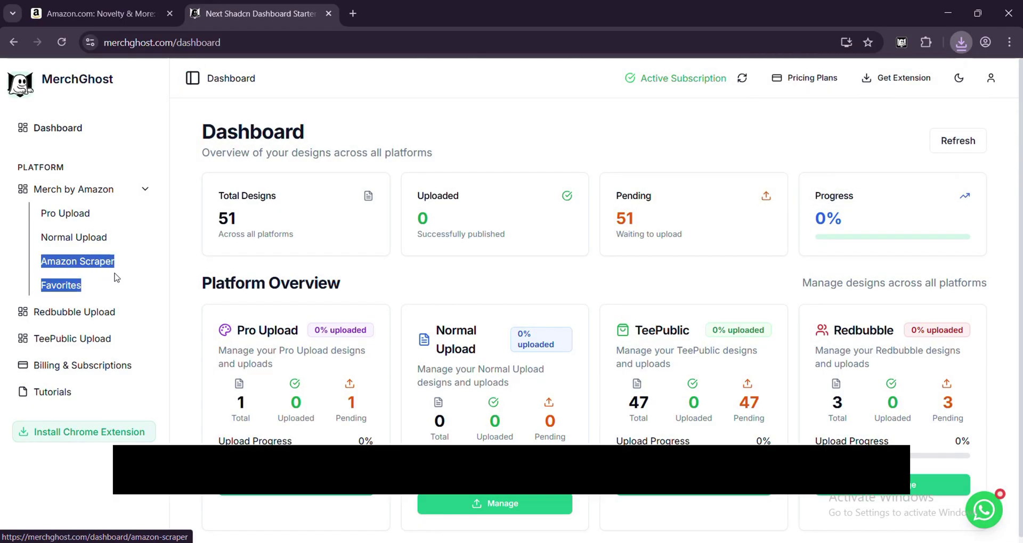
{"action": "left_click", "coordinate": [103, 274]}
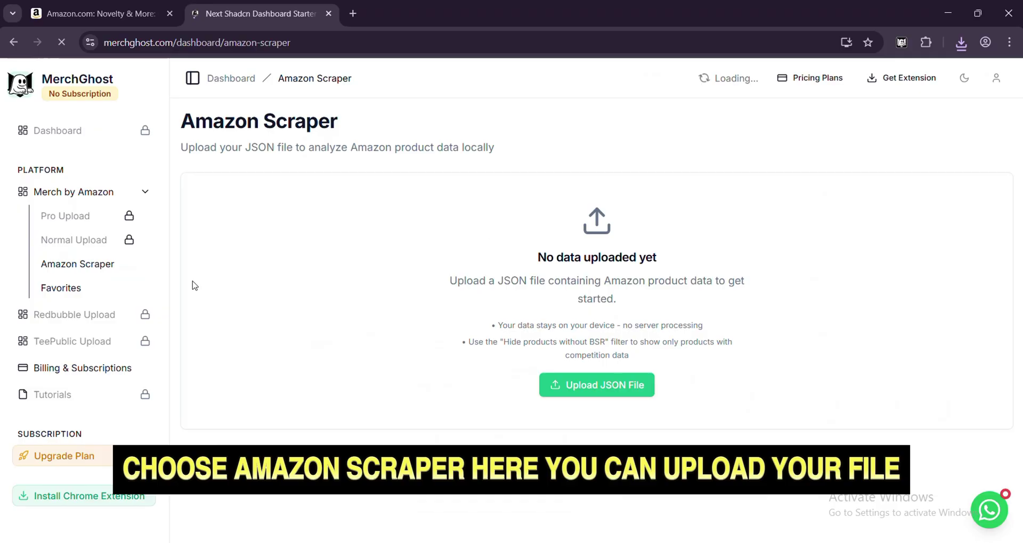
- Upload LAST 30 DAYS.json and browse the grid of its 4788 products
{"action": "left_click", "coordinate": [578, 394]}
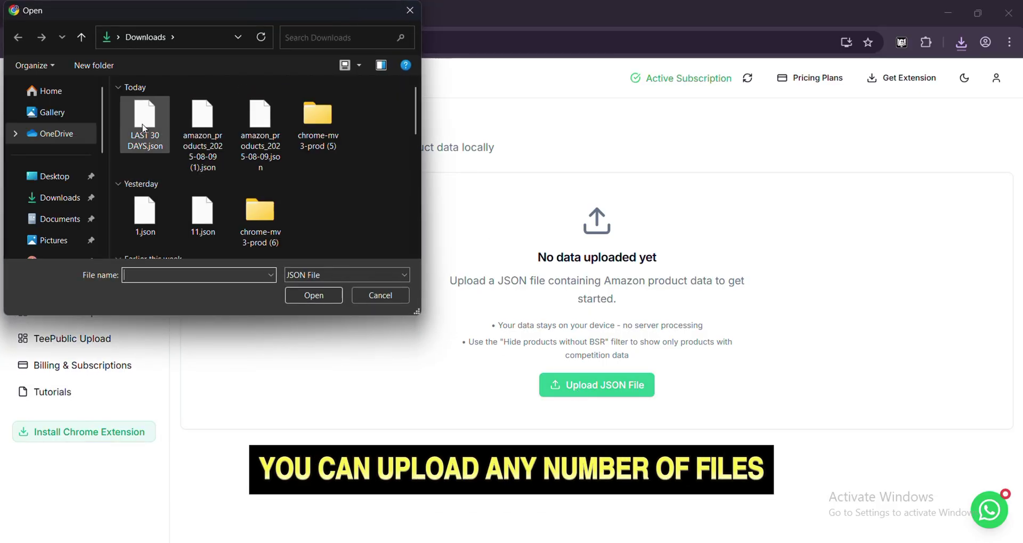
{"action": "double_click", "coordinate": [144, 128]}
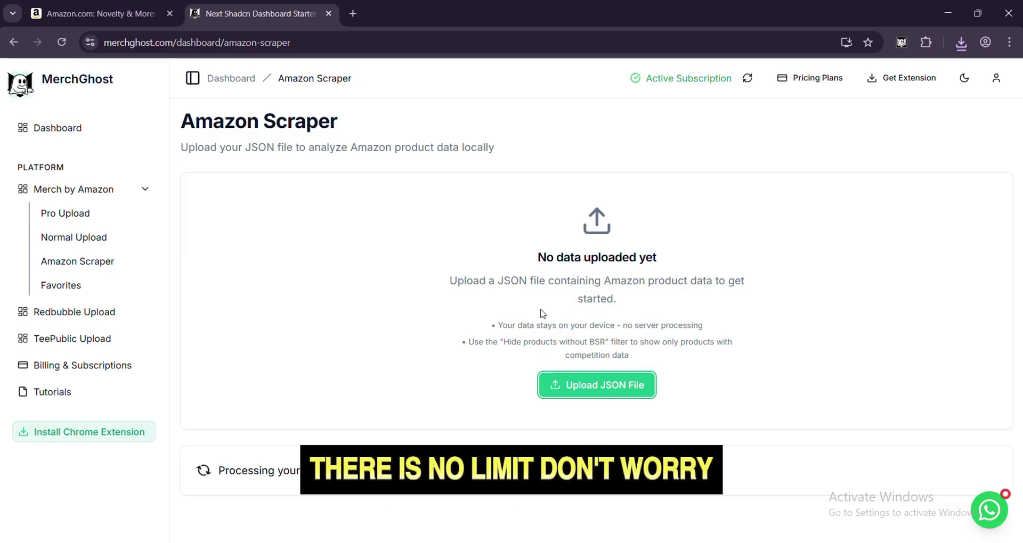
{"action": "scroll", "coordinate": [555, 325], "scroll_direction": "down", "scroll_amount": 3}
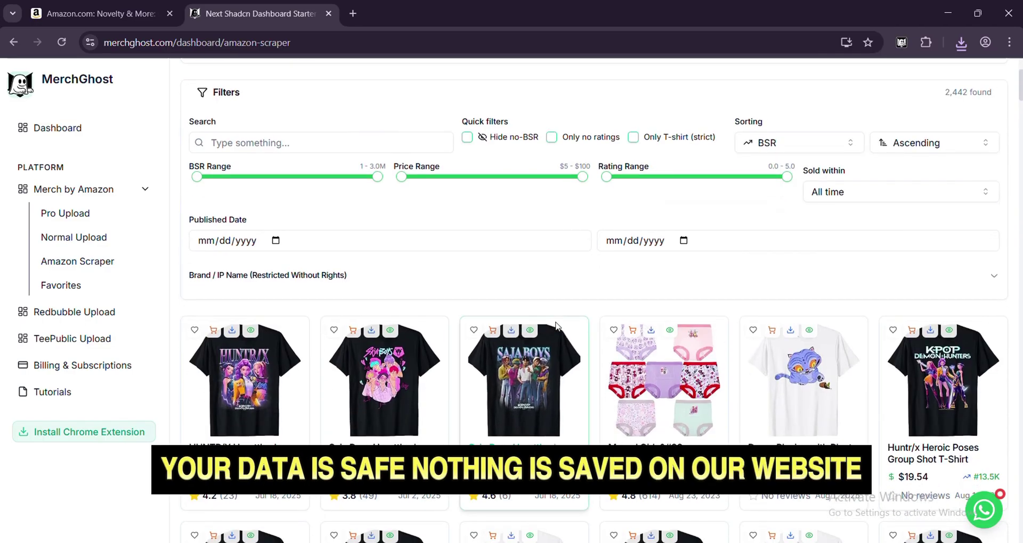
{"action": "scroll", "coordinate": [617, 274], "scroll_direction": "down", "scroll_amount": 9}
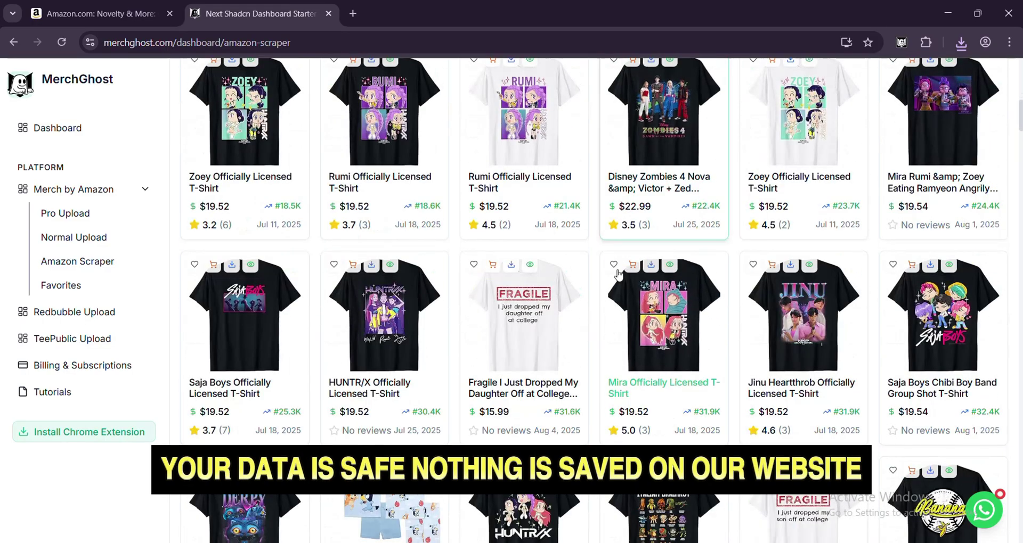
{"action": "scroll", "coordinate": [617, 274], "scroll_direction": "down", "scroll_amount": 3}
{"action": "scroll", "coordinate": [616, 269], "scroll_direction": "up", "scroll_amount": 5}
{"action": "scroll", "coordinate": [617, 270], "scroll_direction": "down", "scroll_amount": 3}
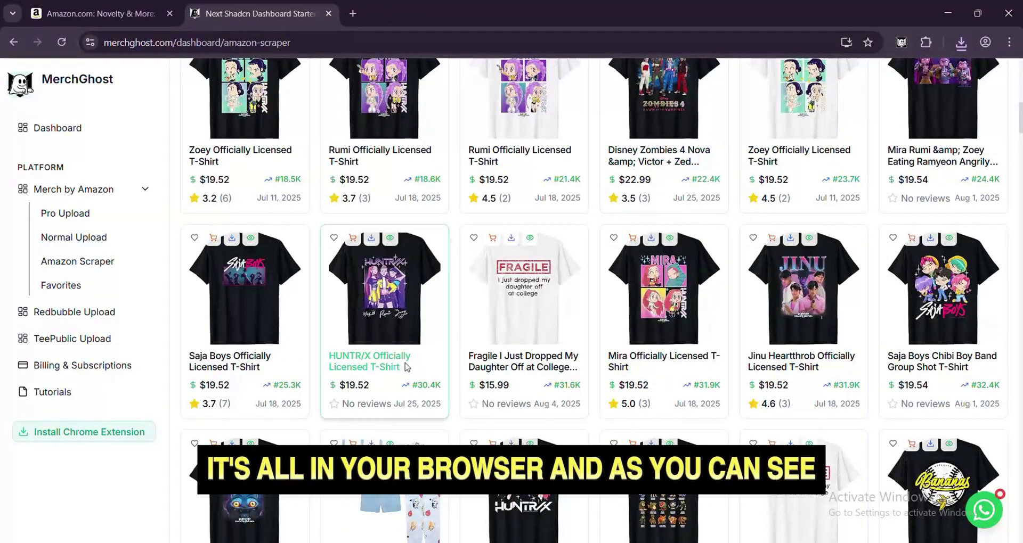
{"action": "scroll", "coordinate": [407, 361], "scroll_direction": "down", "scroll_amount": 2}
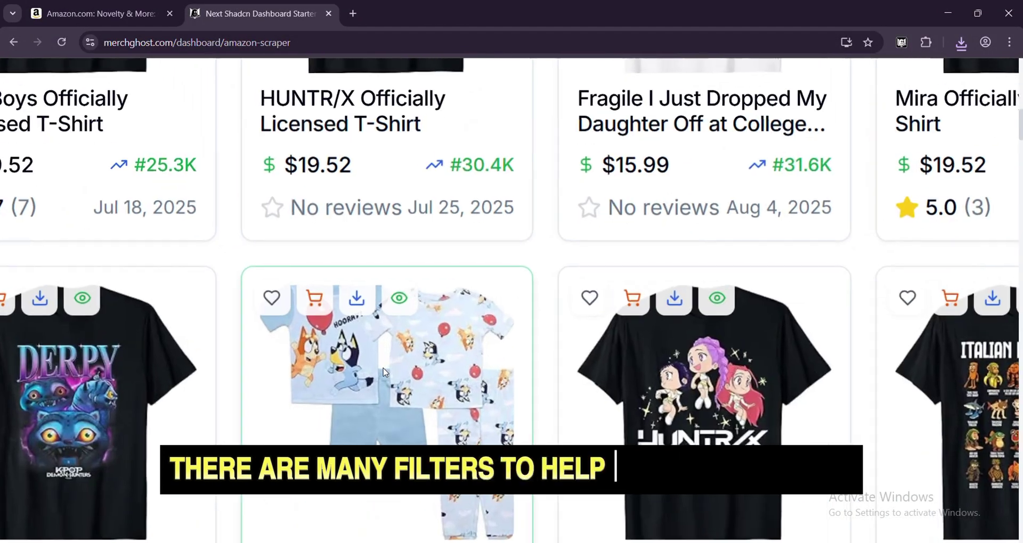
{"action": "scroll", "coordinate": [774, 275], "scroll_direction": "up", "scroll_amount": 15}
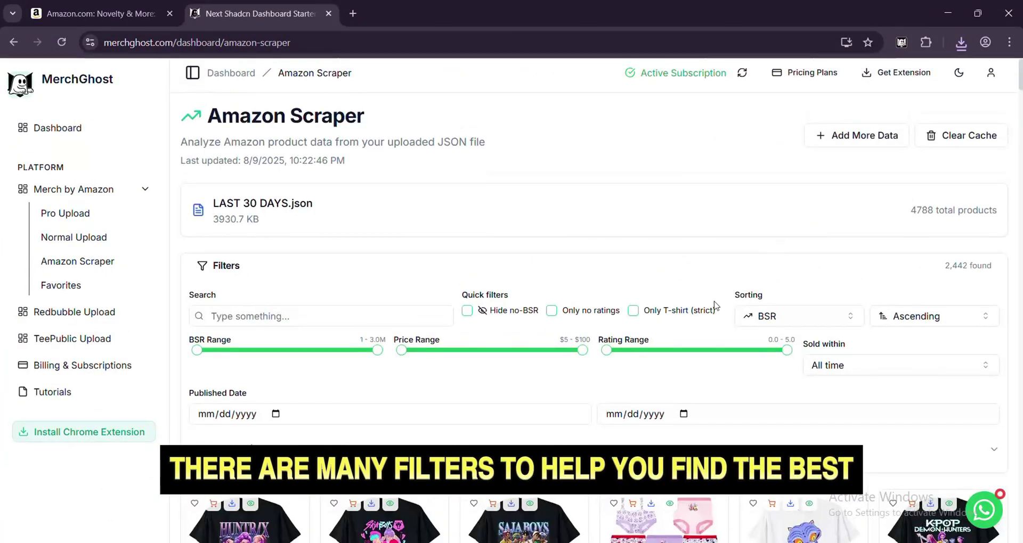
- Apply the Only T-shirt (strict) filter to cut results to 2,290
{"action": "left_click_drag", "start_coordinate": [644, 311], "coordinate": [718, 312]}
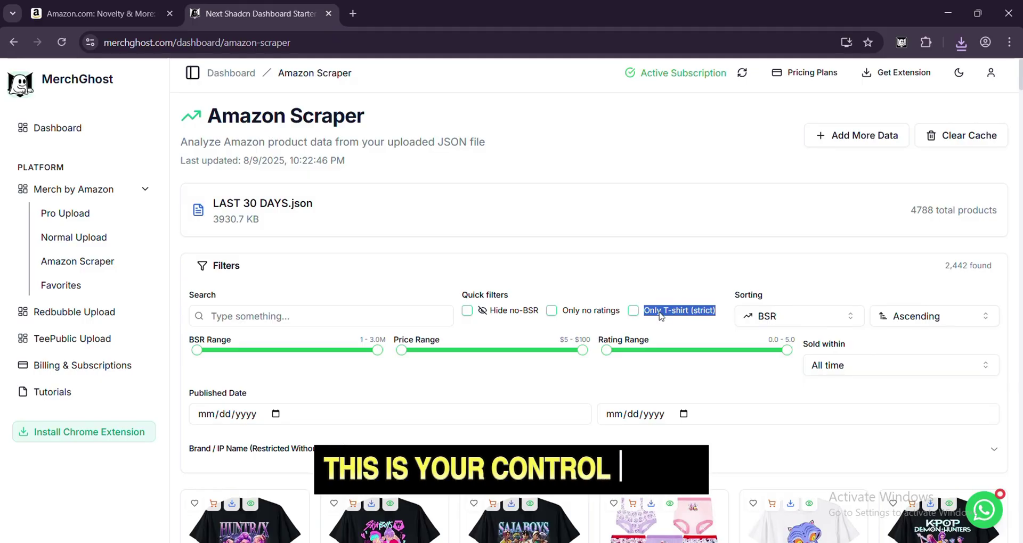
{"action": "left_click", "coordinate": [633, 311]}
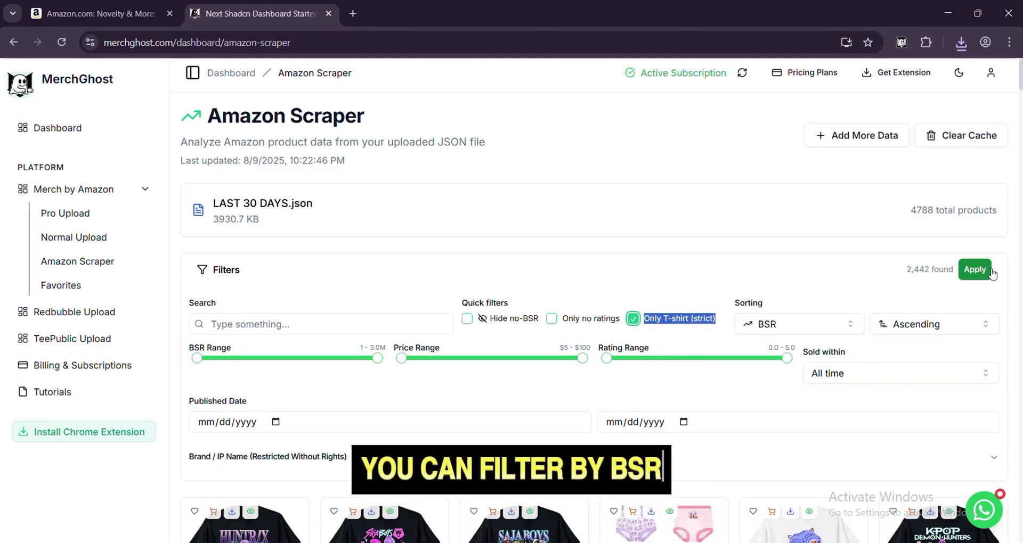
{"action": "left_click", "coordinate": [974, 270]}
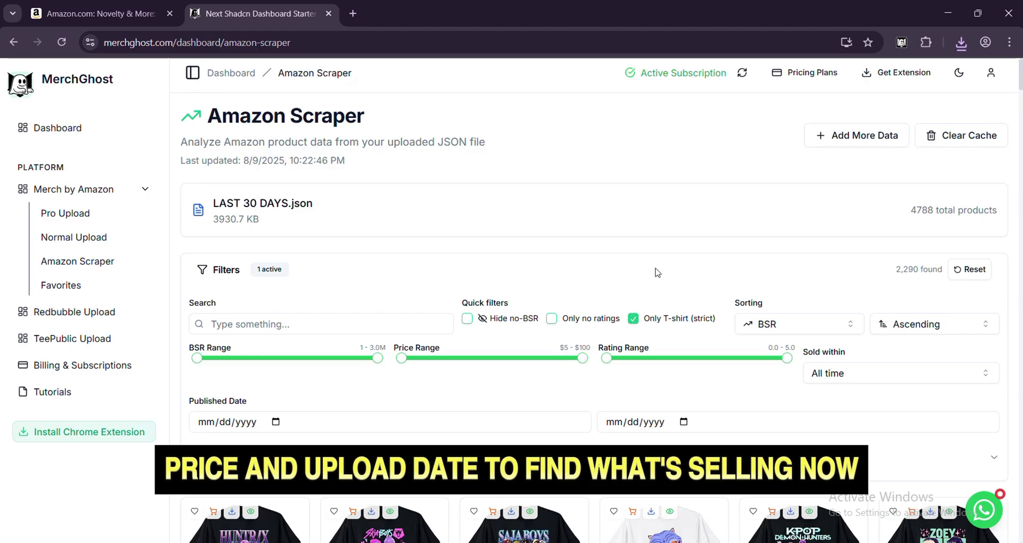
{"action": "scroll", "coordinate": [658, 272], "scroll_direction": "down", "scroll_amount": 12}
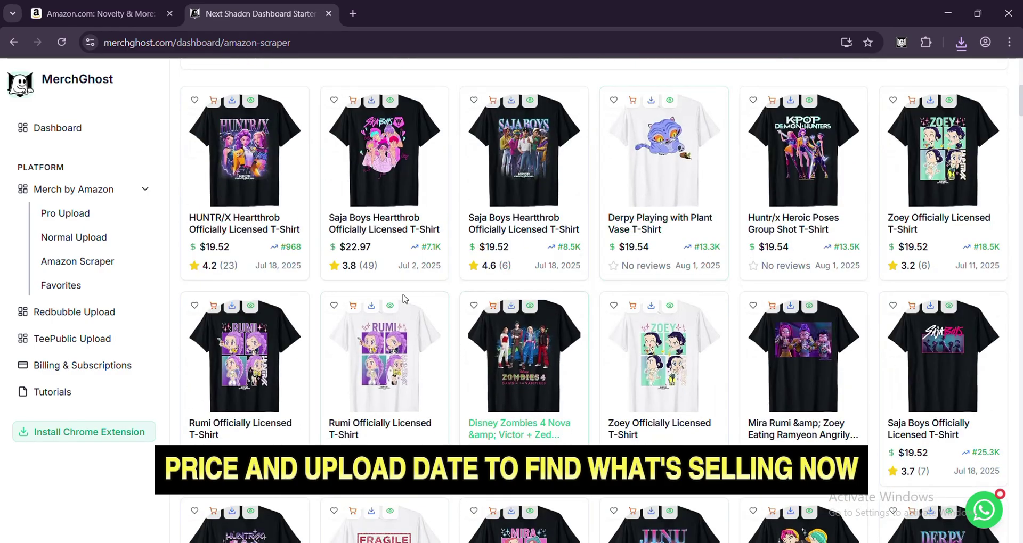
{"action": "scroll", "coordinate": [474, 242], "scroll_direction": "down", "scroll_amount": 4}
{"action": "scroll", "coordinate": [512, 368], "scroll_direction": "up", "scroll_amount": 13}
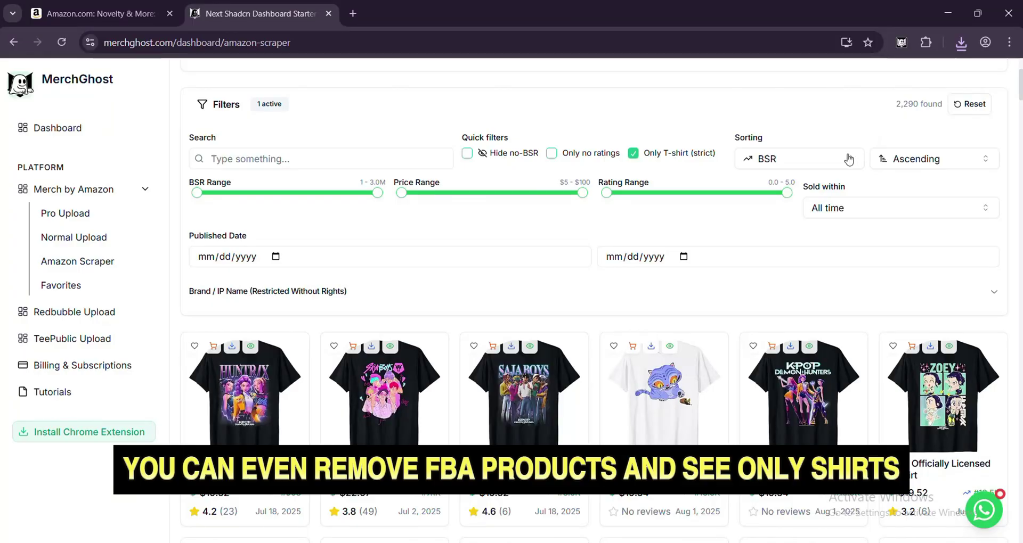
- Sort the results by Newest/Oldest in Ascending order
{"action": "left_click", "coordinate": [849, 158]}
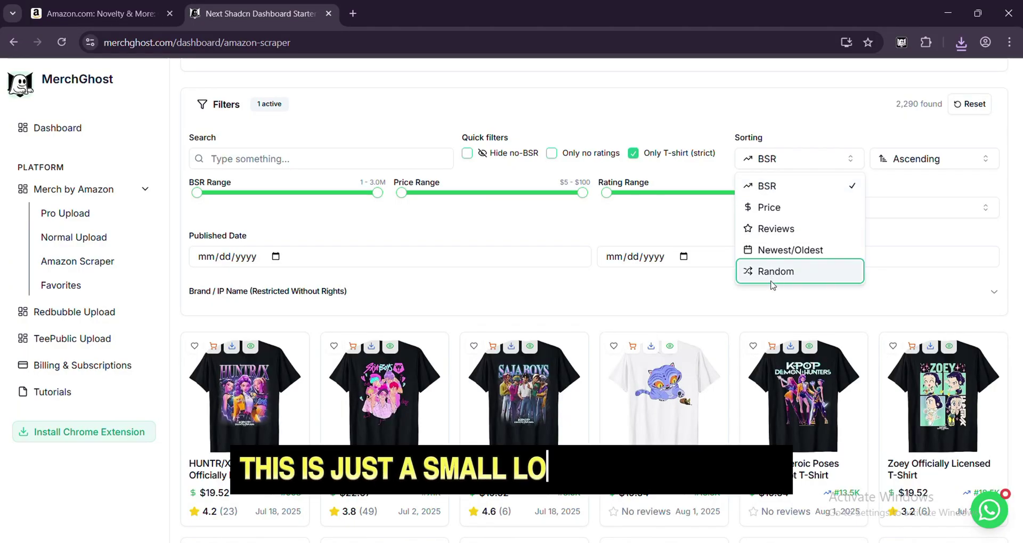
{"action": "left_click", "coordinate": [766, 248]}
{"action": "left_click", "coordinate": [926, 105]}
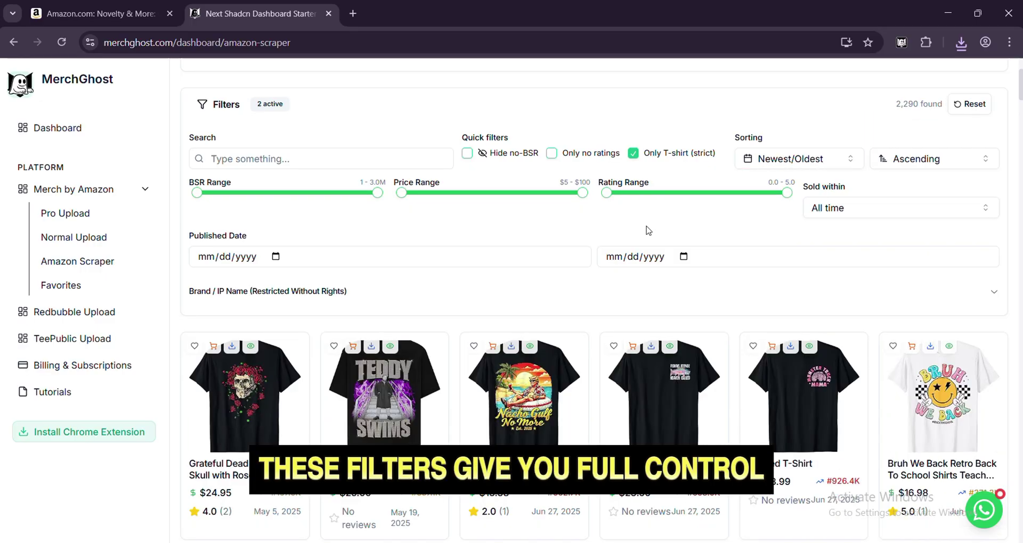
{"action": "left_click", "coordinate": [956, 161]}
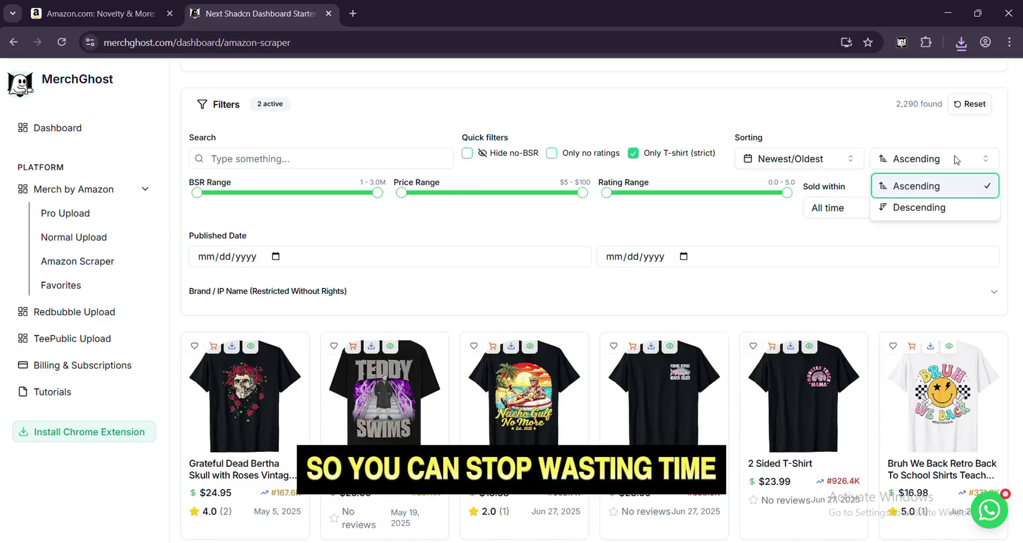
{"action": "left_click", "coordinate": [923, 195]}
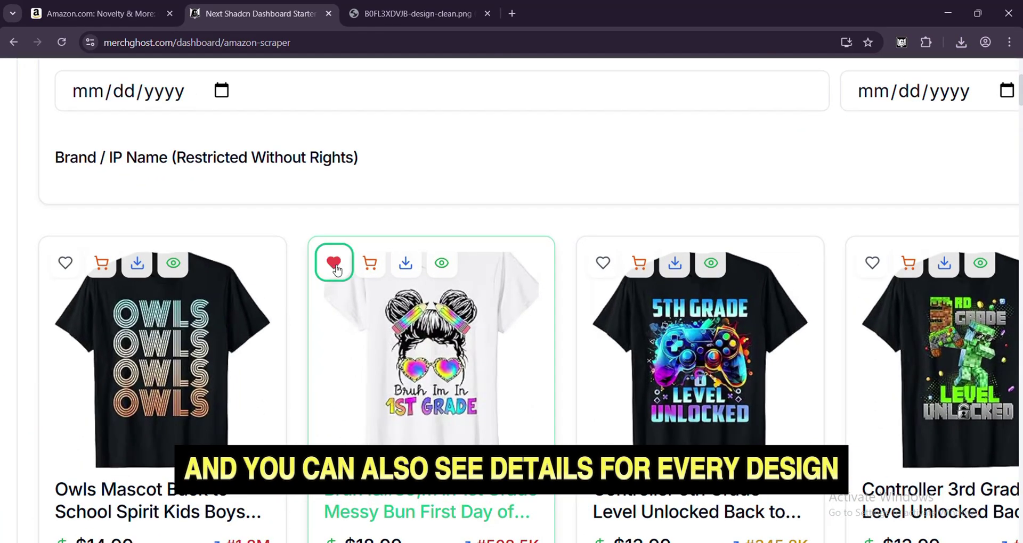
- View the 1st Grade messy bun shirt's details, favorite the Owls Mascot shirt, and check Favorites
{"action": "left_click", "coordinate": [440, 264]}
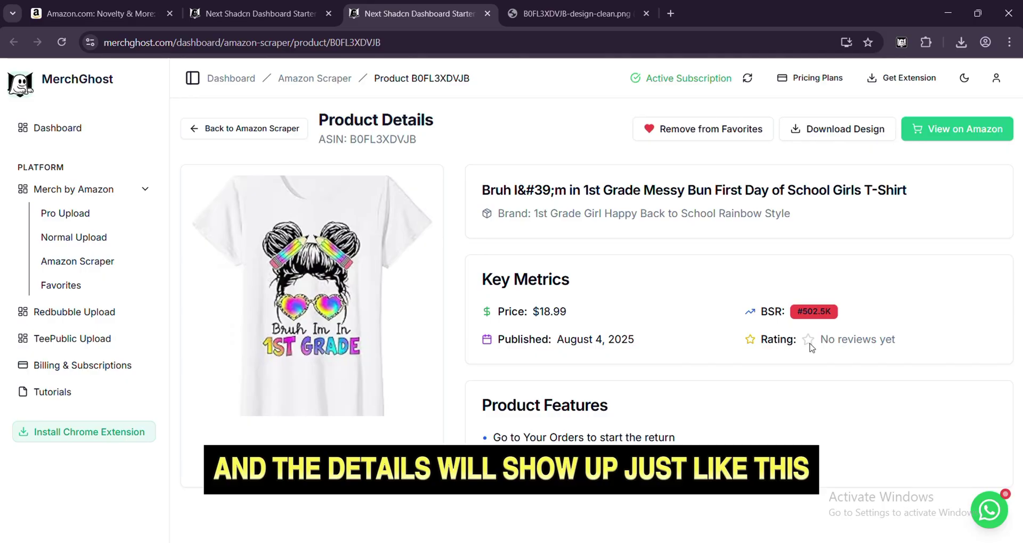
{"action": "left_click", "coordinate": [235, 15]}
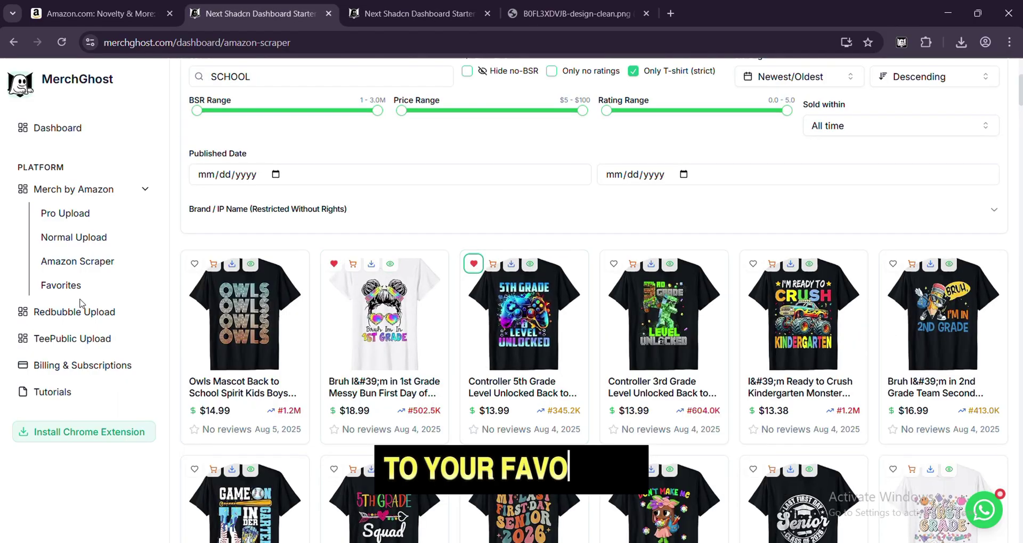
{"action": "left_click", "coordinate": [195, 265]}
{"action": "left_click", "coordinate": [65, 287]}
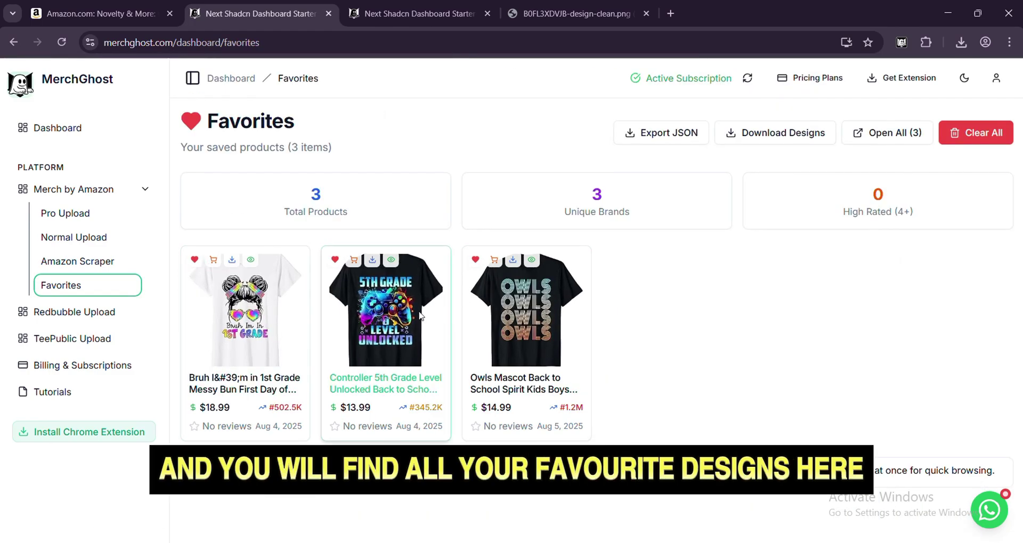
{"action": "left_click", "coordinate": [104, 265]}
- Sort the grid by Newest/Oldest and favorite the Groovy Fourth Grade Era shirt
{"action": "left_click", "coordinate": [799, 204]}
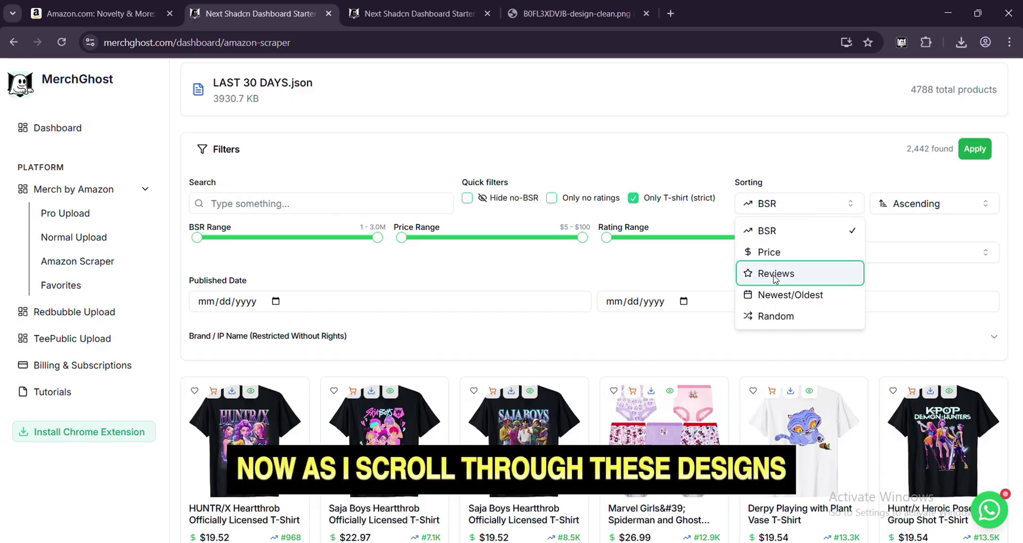
{"action": "left_click", "coordinate": [778, 294]}
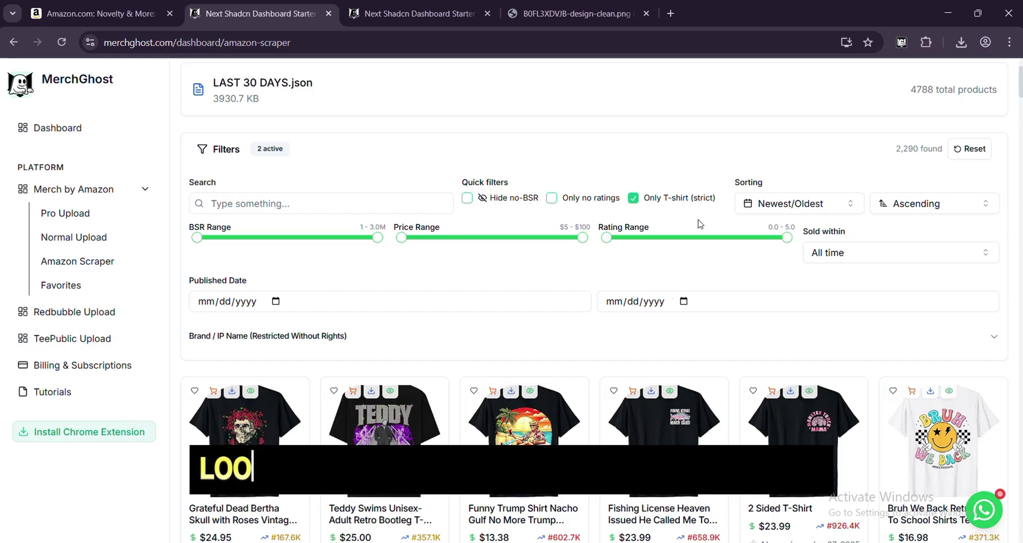
{"action": "scroll", "coordinate": [673, 315], "scroll_direction": "down", "scroll_amount": 7}
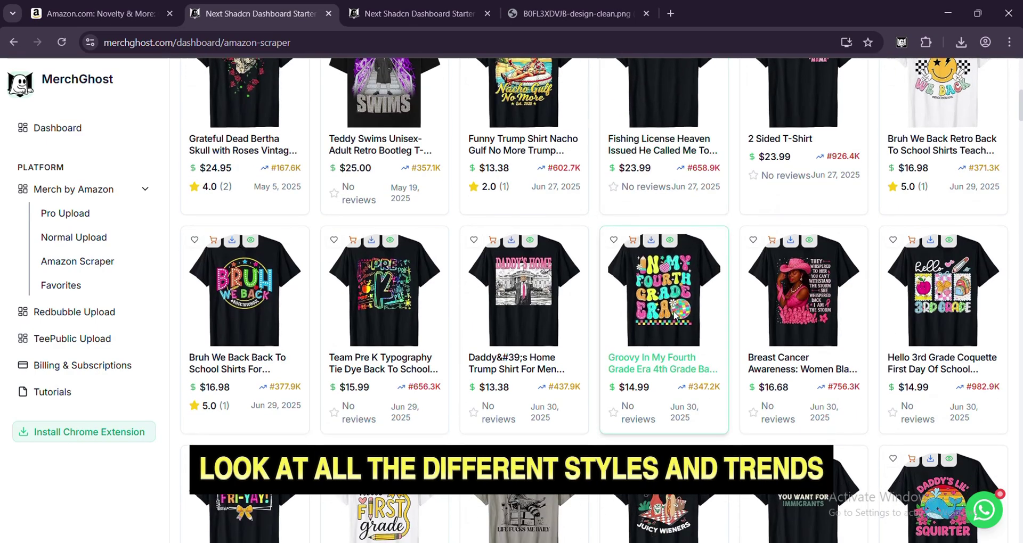
{"action": "scroll", "coordinate": [674, 314], "scroll_direction": "up", "scroll_amount": 5}
{"action": "scroll", "coordinate": [674, 315], "scroll_direction": "down", "scroll_amount": 5}
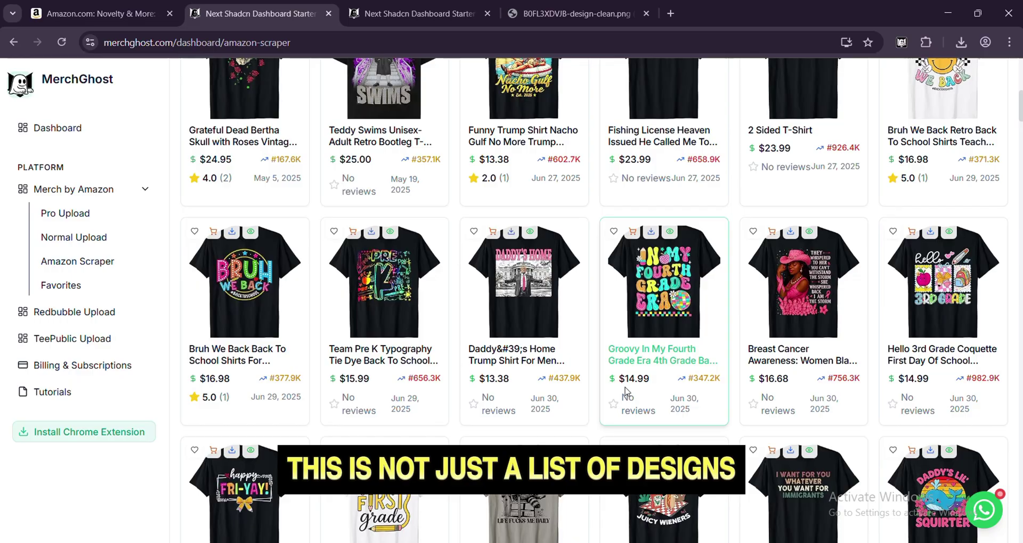
{"action": "left_click", "coordinate": [613, 231]}
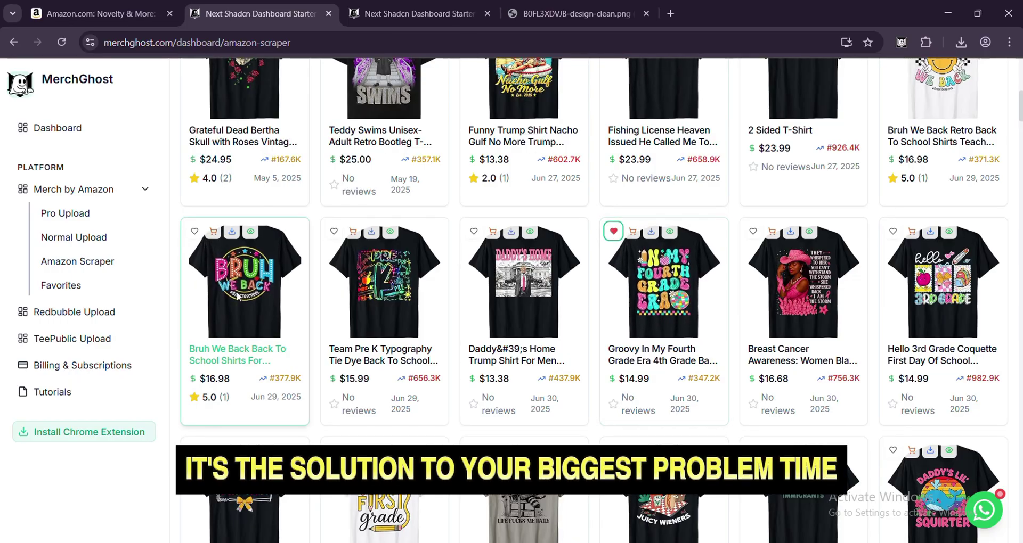
- Favorite the Happy Fri-Yay Friday shirt
{"action": "scroll", "coordinate": [237, 297], "scroll_direction": "up", "scroll_amount": 5}
{"action": "scroll", "coordinate": [237, 297], "scroll_direction": "down", "scroll_amount": 5}
{"action": "scroll", "coordinate": [474, 355], "scroll_direction": "down", "scroll_amount": 4}
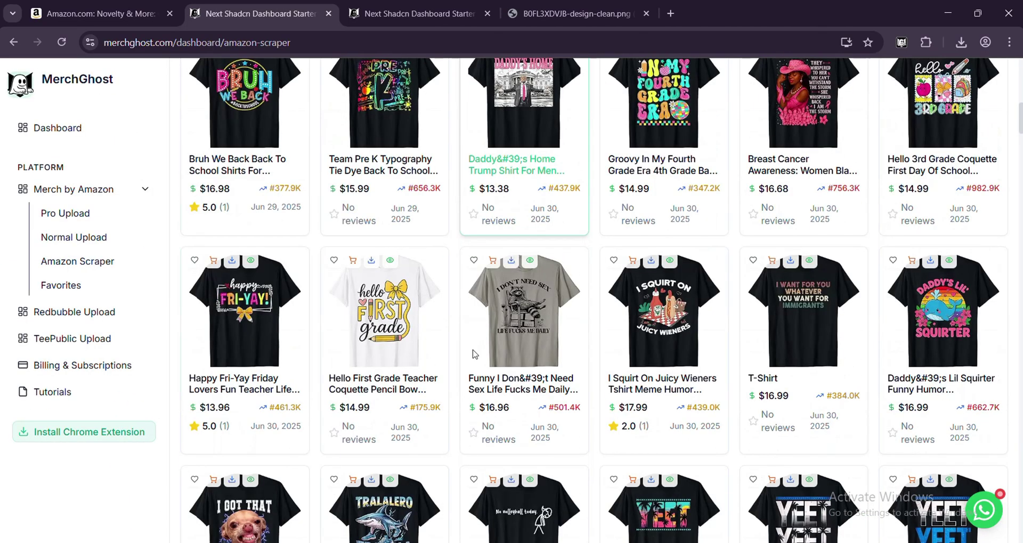
{"action": "scroll", "coordinate": [232, 308], "scroll_direction": "up", "scroll_amount": 5}
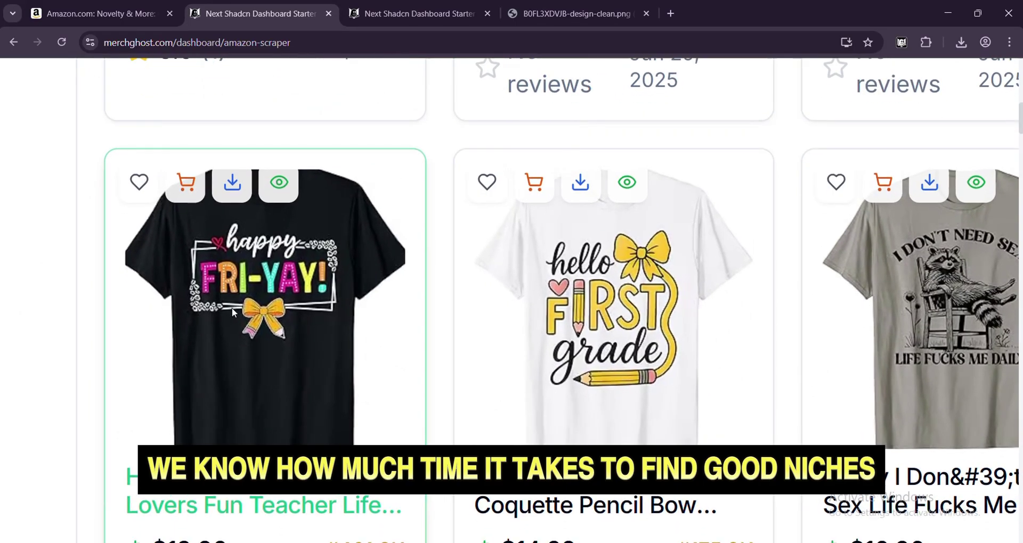
{"action": "left_click", "coordinate": [138, 165]}
- Scroll the sorted grid down to shirts published Jul 1, 2025
{"action": "scroll", "coordinate": [285, 266], "scroll_direction": "down", "scroll_amount": 5}
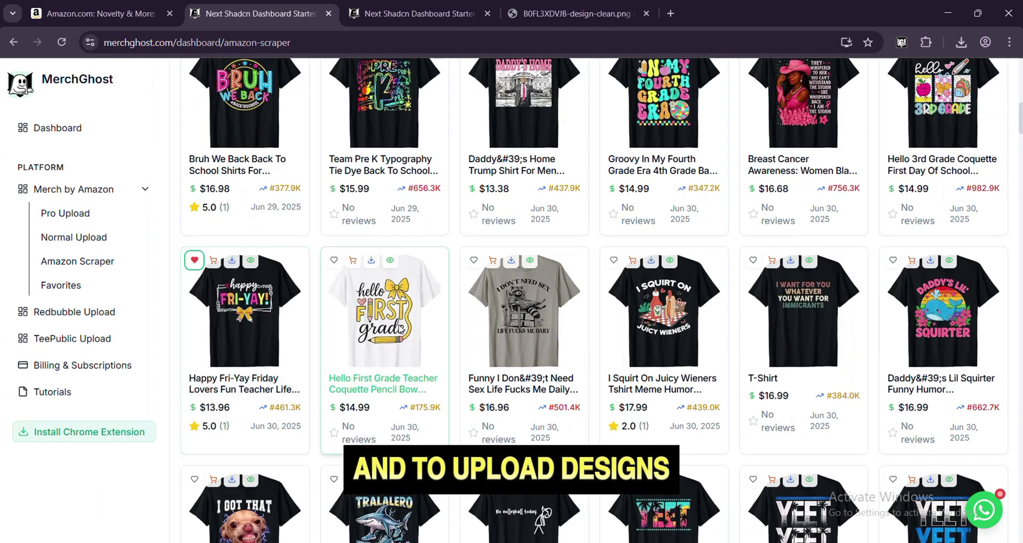
{"action": "scroll", "coordinate": [401, 329], "scroll_direction": "up", "scroll_amount": 5}
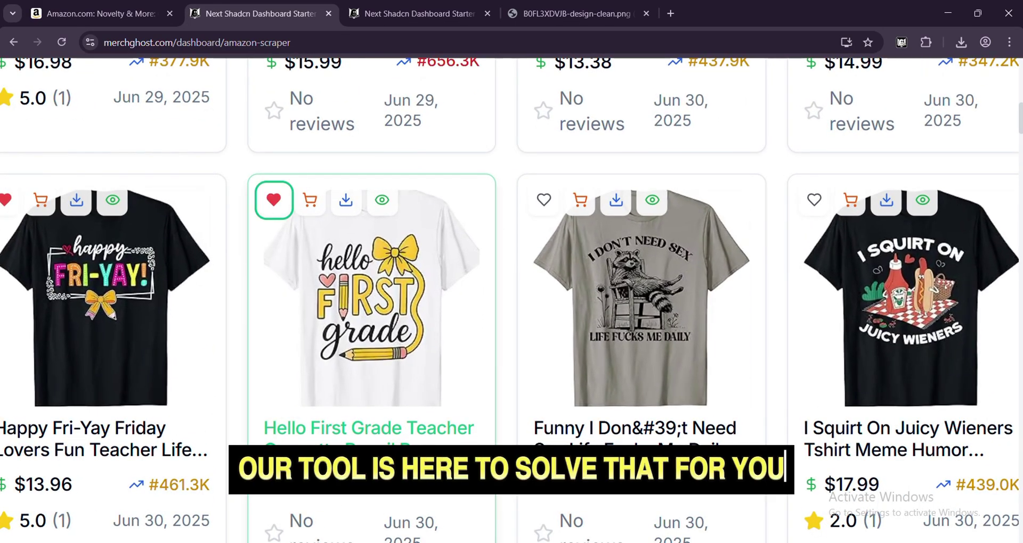
{"action": "scroll", "coordinate": [373, 298], "scroll_direction": "down", "scroll_amount": 5}
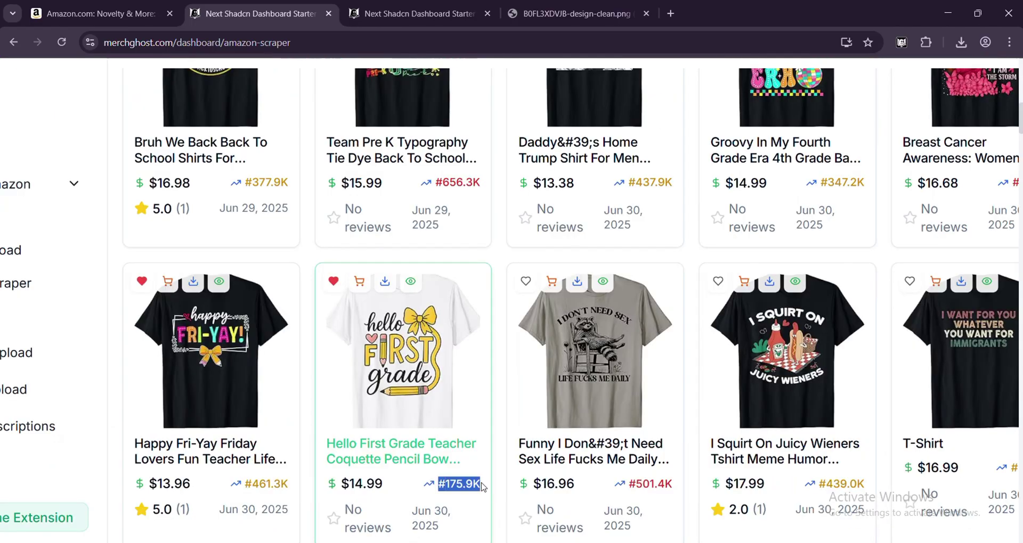
{"action": "scroll", "coordinate": [692, 405], "scroll_direction": "down", "scroll_amount": 4}
{"action": "scroll", "coordinate": [692, 293], "scroll_direction": "up", "scroll_amount": 2}
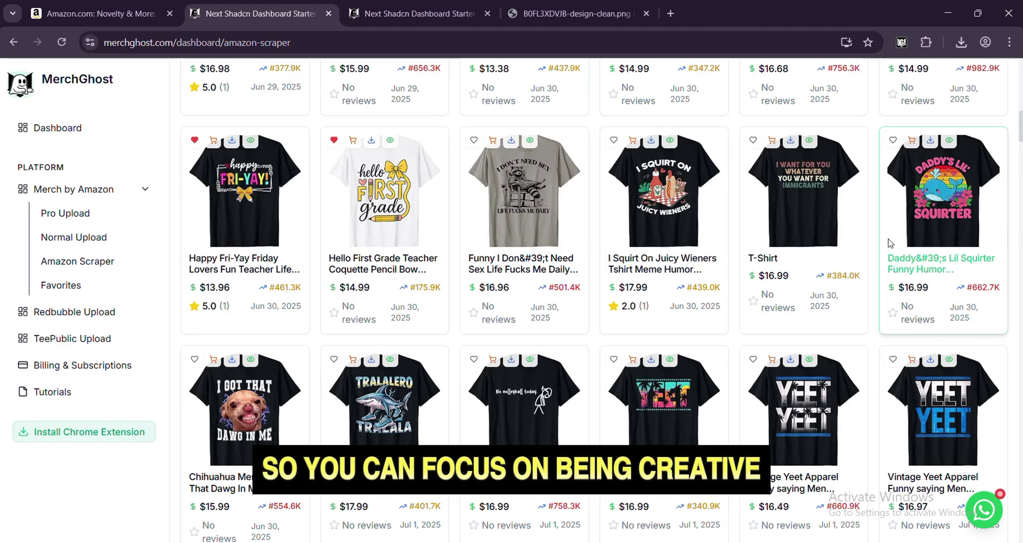
{"action": "scroll", "coordinate": [888, 243], "scroll_direction": "down", "scroll_amount": 2}
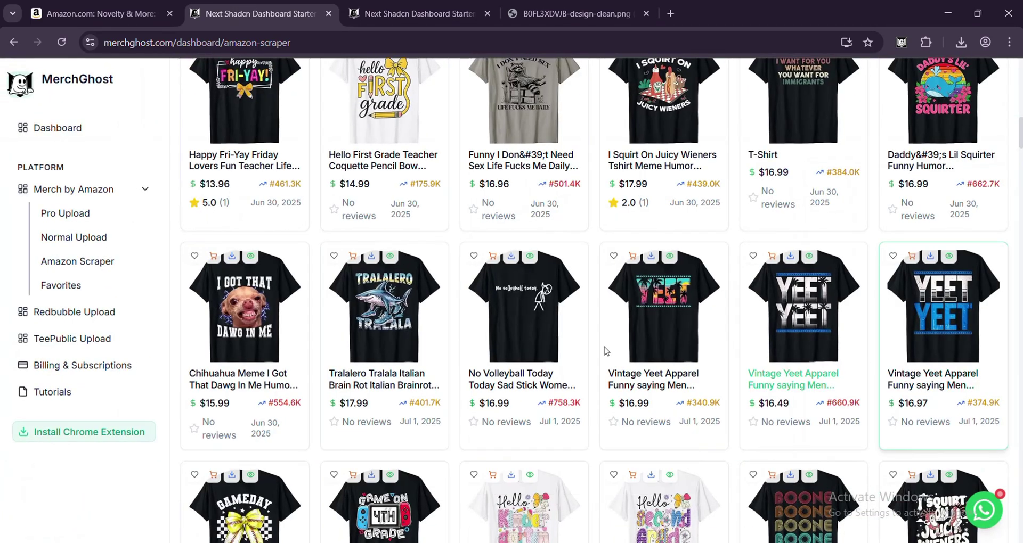
{"action": "scroll", "coordinate": [606, 351], "scroll_direction": "down", "scroll_amount": 4}
{"action": "scroll", "coordinate": [674, 301], "scroll_direction": "up", "scroll_amount": 6}
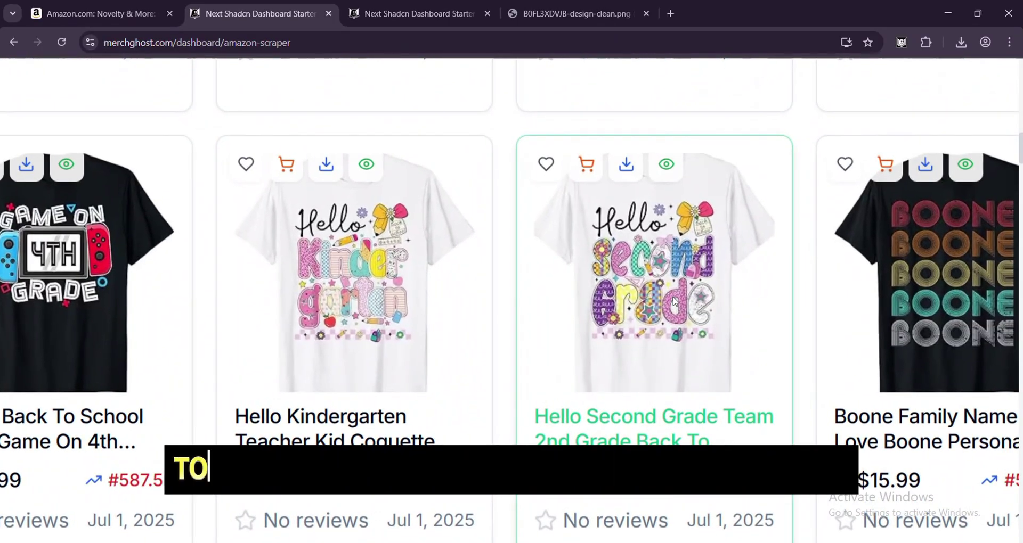
{"action": "scroll", "coordinate": [595, 321], "scroll_direction": "down", "scroll_amount": 1}
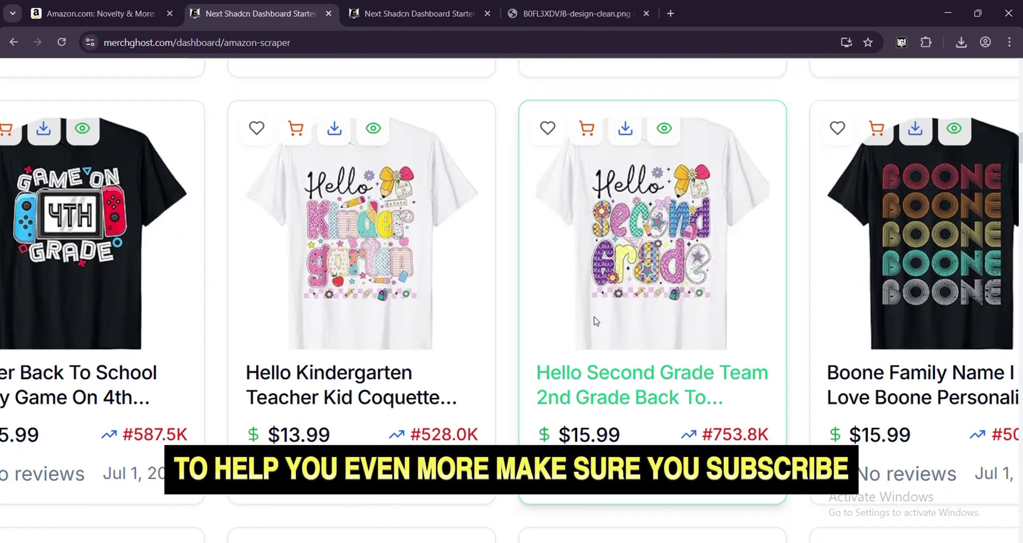
{"action": "scroll", "coordinate": [595, 321], "scroll_direction": "down", "scroll_amount": 5}
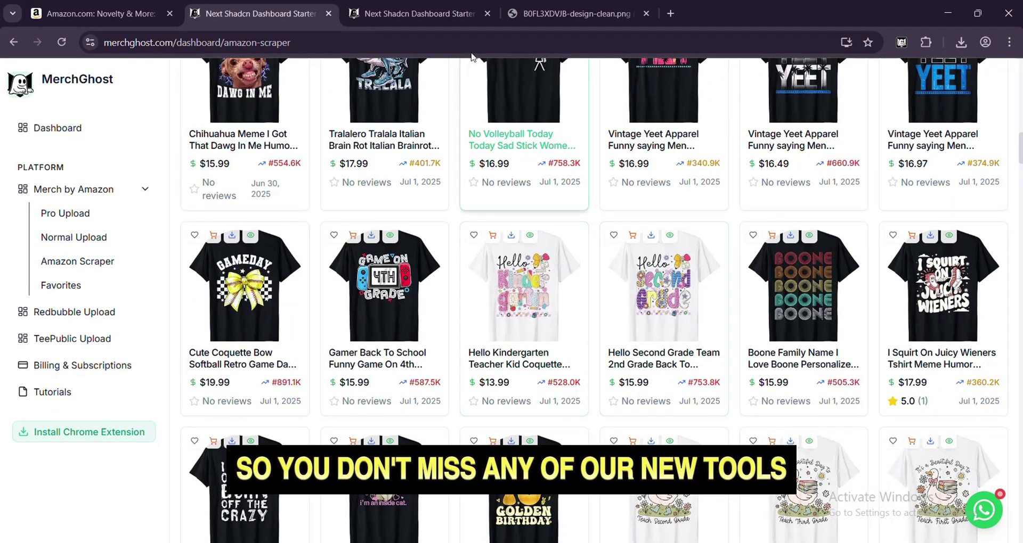